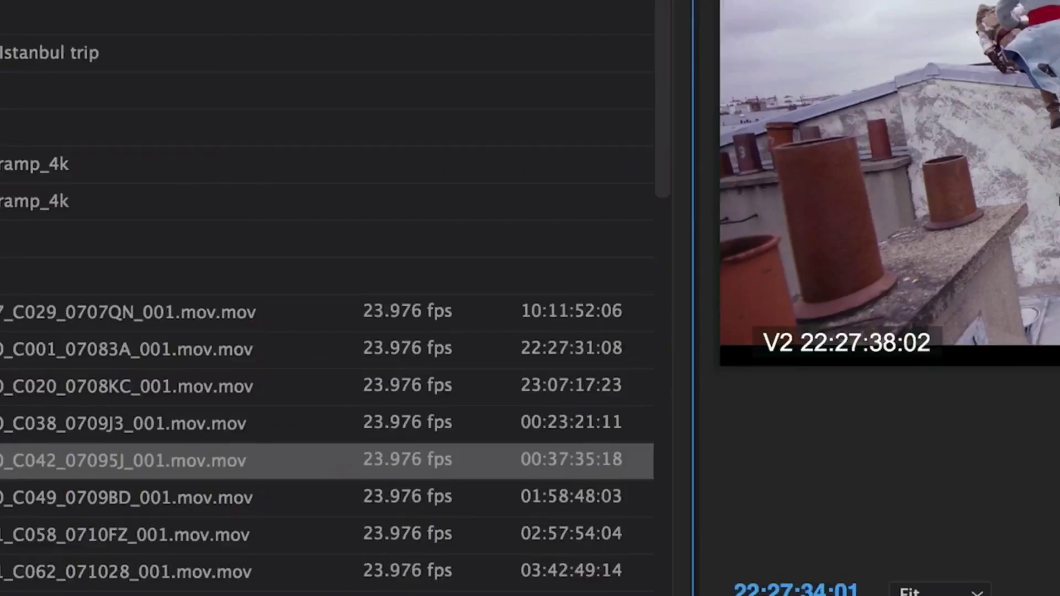
Place a Source Monitor clip on V2 and eyedropper-white-balance it to Temperature -7.5, Tint 75.9
{"action": "double_click", "coordinate": [323, 425]}
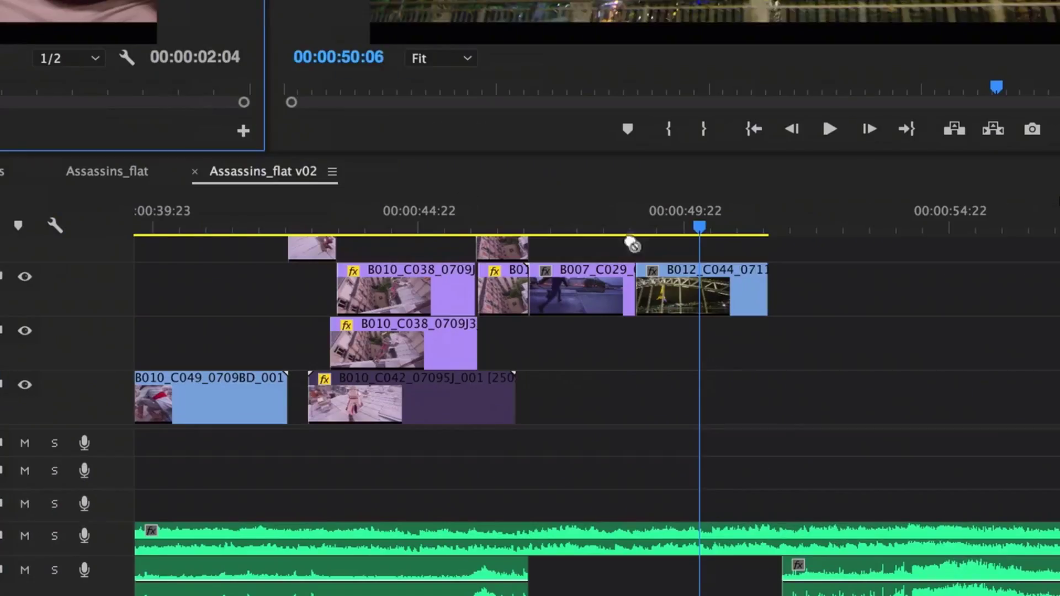
{"action": "left_click_drag", "start_coordinate": [739, 283], "coordinate": [776, 283]}
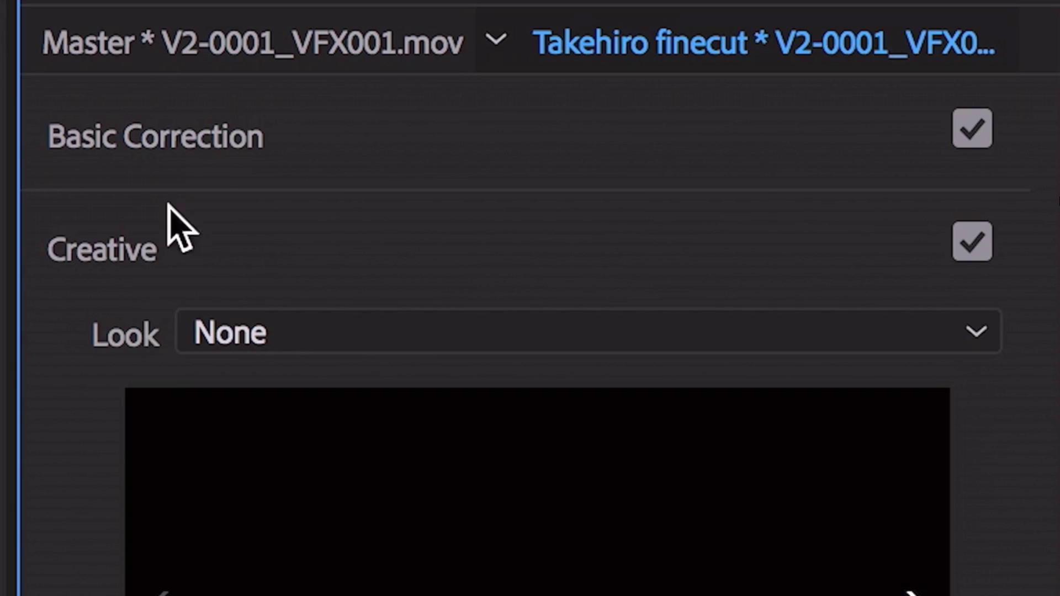
{"action": "left_click", "coordinate": [221, 132]}
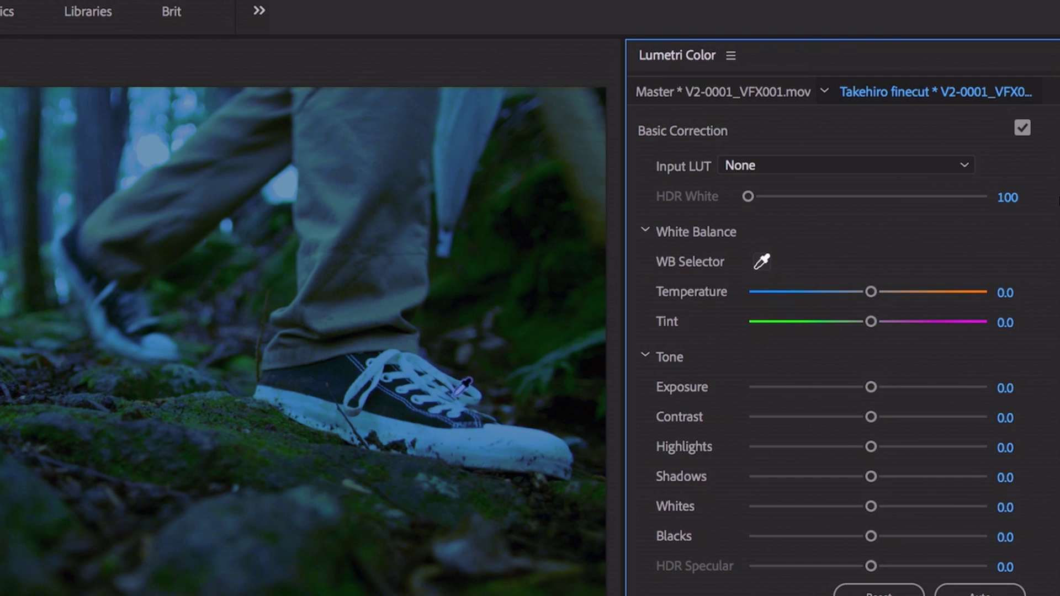
{"action": "left_click", "coordinate": [413, 429]}
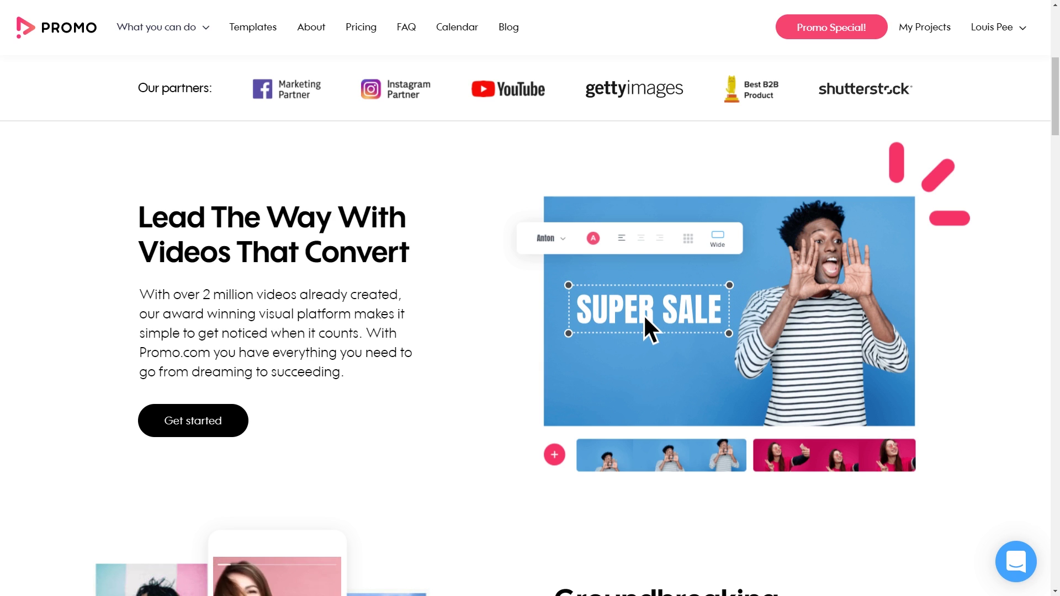
Scroll the homepage to the editor demo showing the SUMMER SALE! template and Text Styles
{"action": "scroll", "coordinate": [1035, 47], "scroll_direction": "up", "scroll_amount": 7}
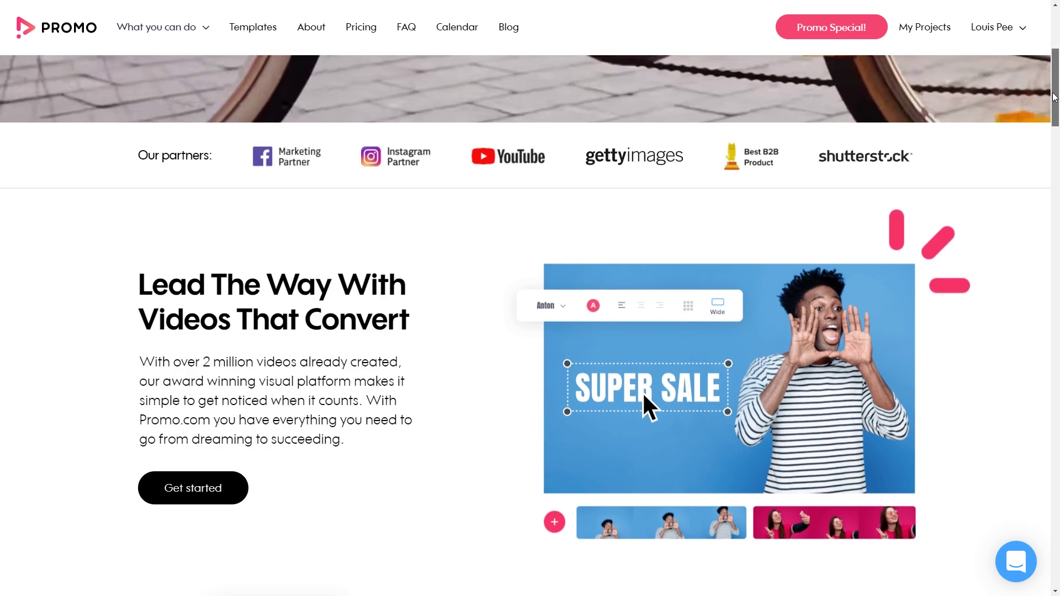
{"action": "scroll", "coordinate": [1037, 52], "scroll_direction": "down", "scroll_amount": 7}
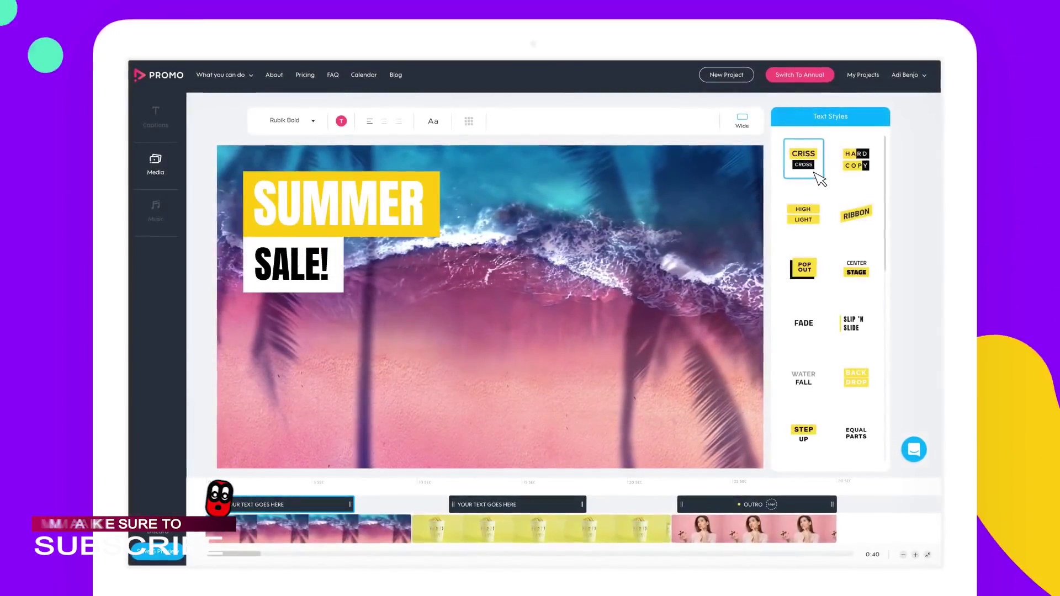
Apply the Fade style to the SUMMER SALE! headline, then switch it to Hard Copy
{"action": "left_click", "coordinate": [805, 323]}
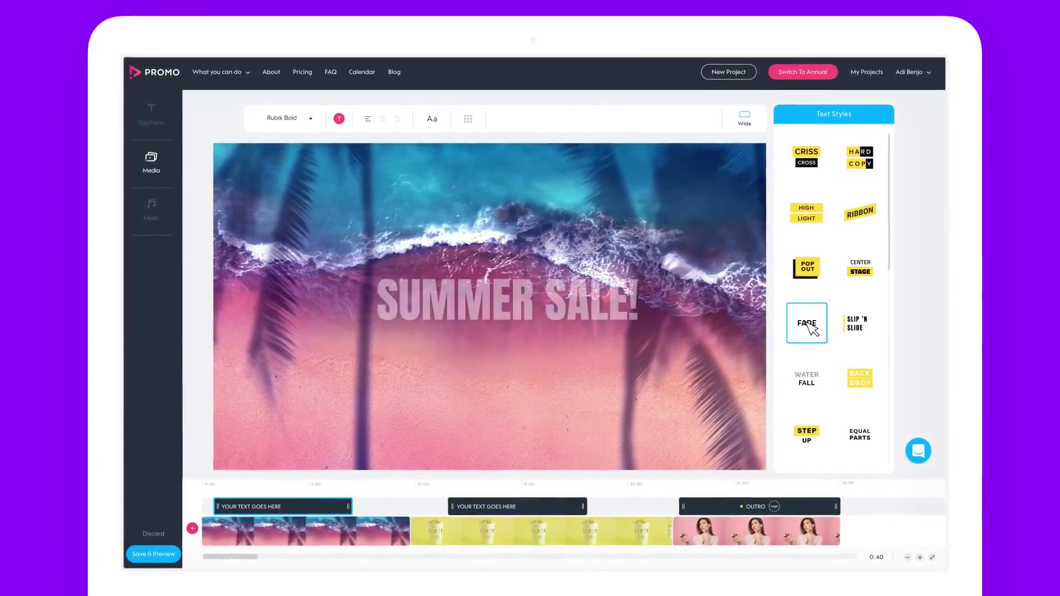
{"action": "left_click", "coordinate": [865, 159]}
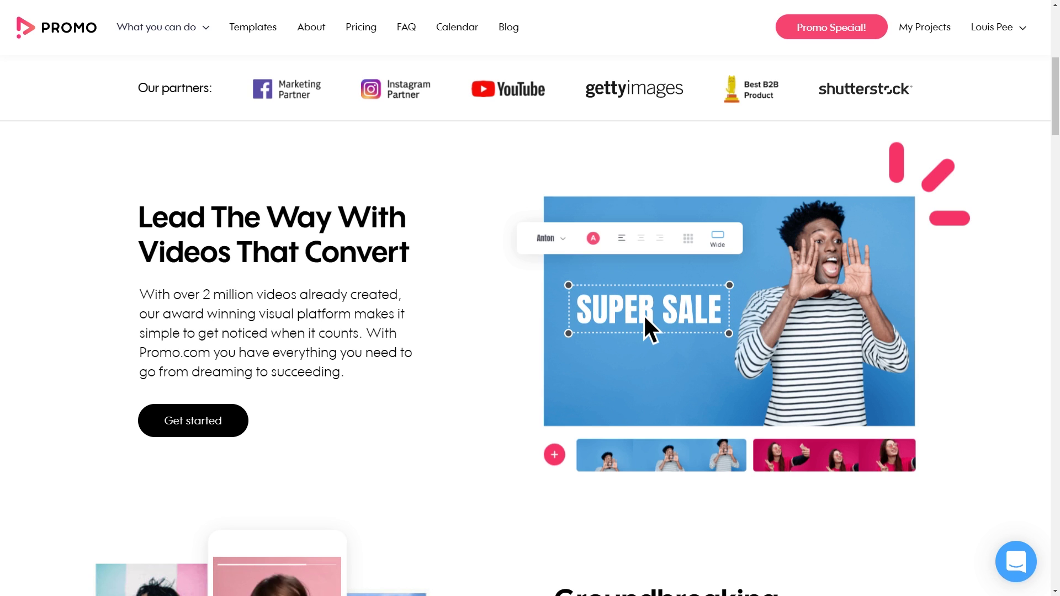
Go to the Promo Videos template gallery through the What you can do menu
{"action": "scroll", "coordinate": [1047, 137], "scroll_direction": "down", "scroll_amount": 1}
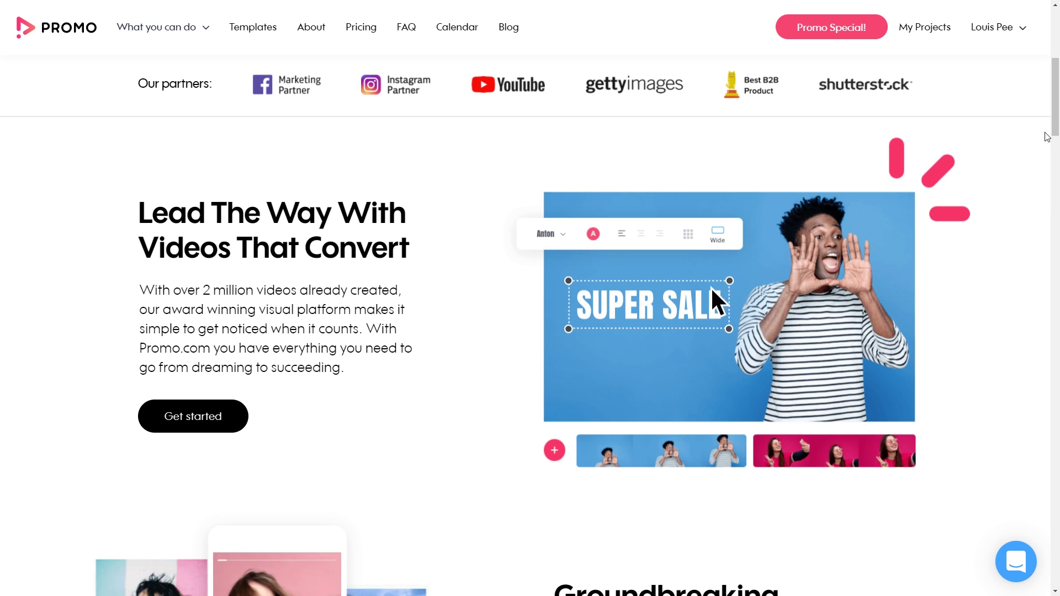
{"action": "mouse_move", "coordinate": [160, 31]}
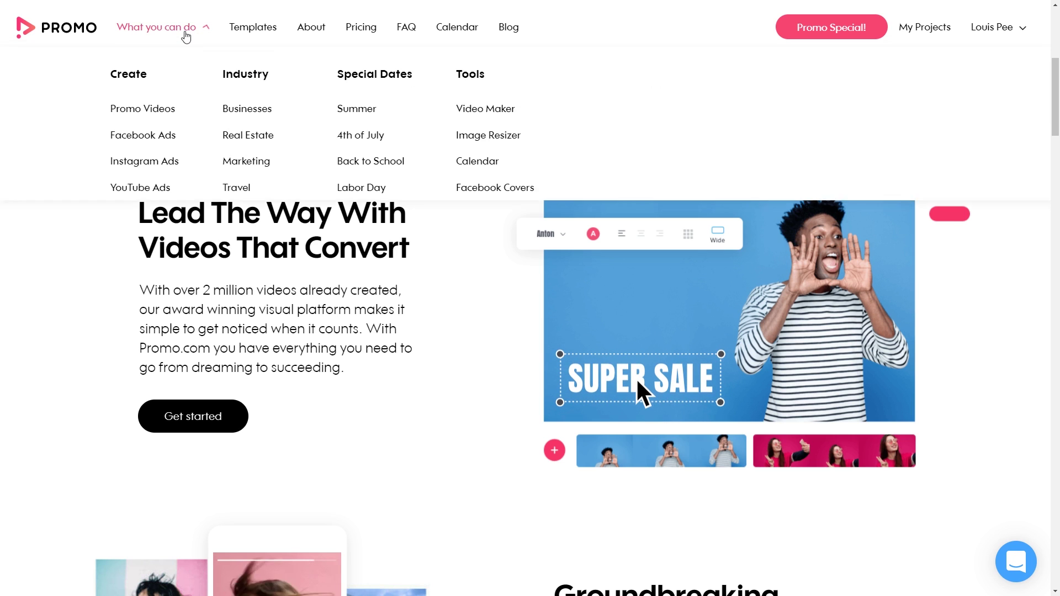
{"action": "left_click", "coordinate": [144, 113]}
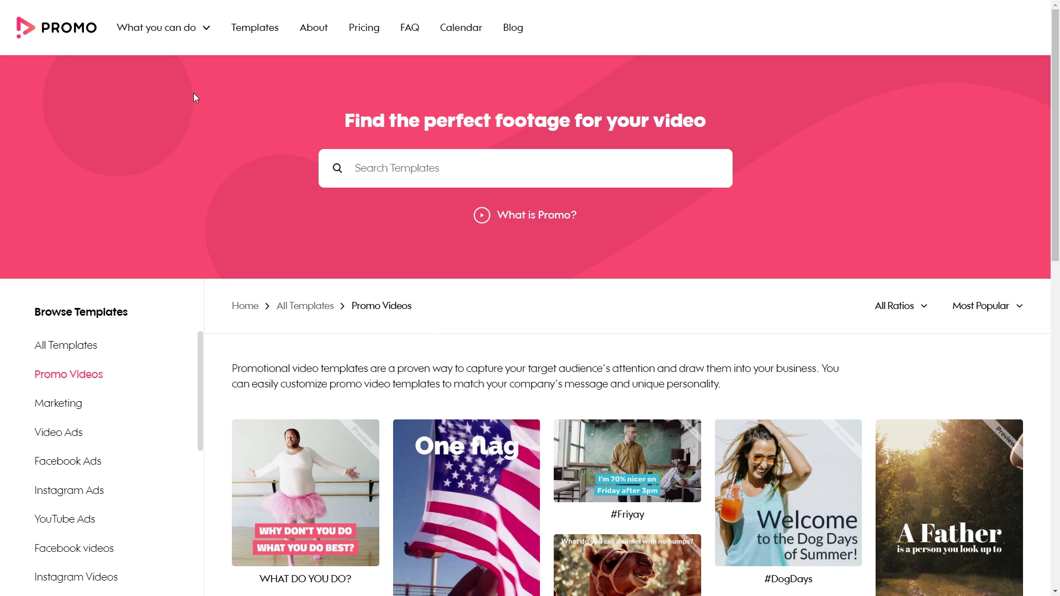
Search the promo templates for 'christmas' and scroll through the Christmas-themed results
{"action": "mouse_move", "coordinate": [167, 36]}
{"action": "left_click", "coordinate": [138, 114]}
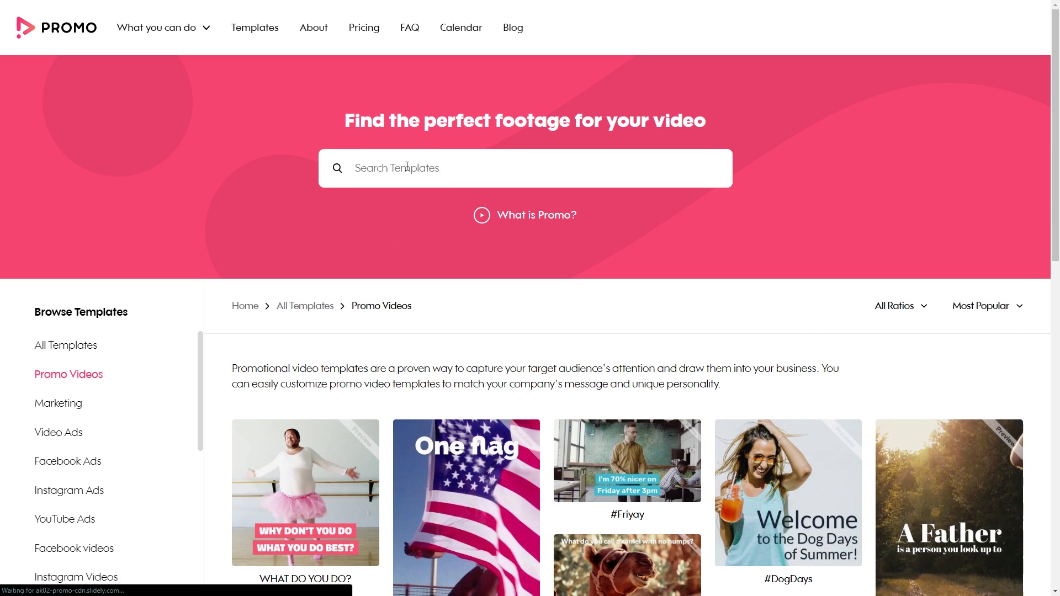
{"action": "left_click", "coordinate": [408, 171]}
{"action": "type", "text": "cjhr"}
{"action": "type", "text": "hrist"}
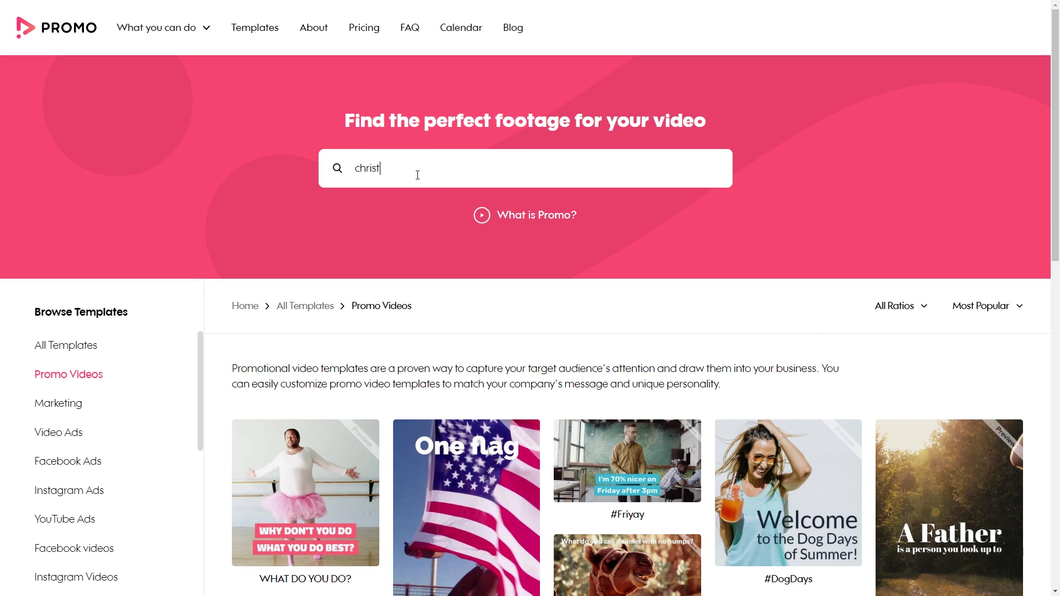
{"action": "type", "text": "mas"}
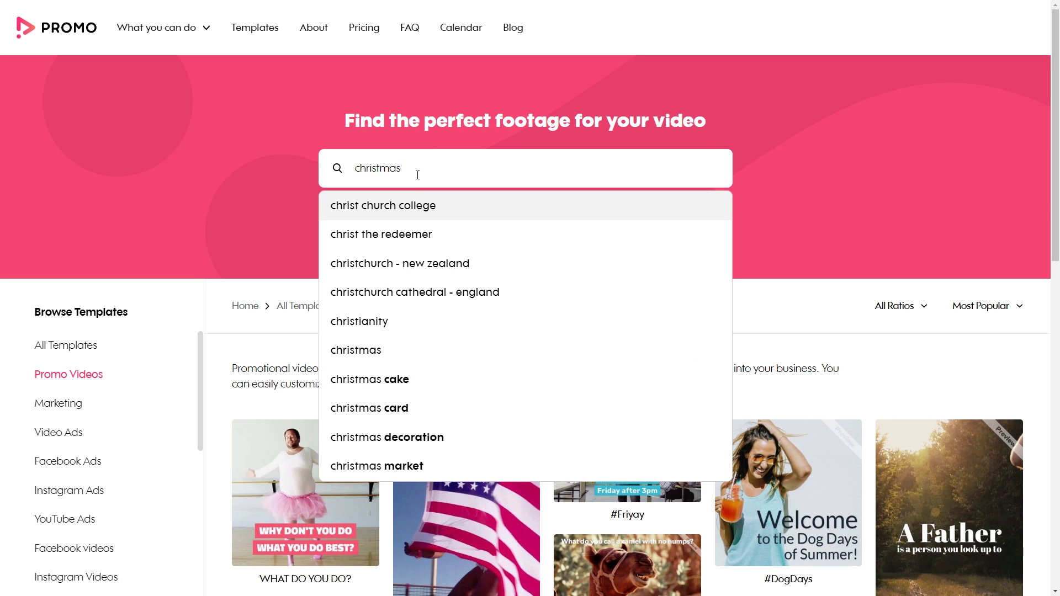
{"action": "key", "text": "Return"}
{"action": "scroll", "coordinate": [407, 370], "scroll_direction": "down", "scroll_amount": 1}
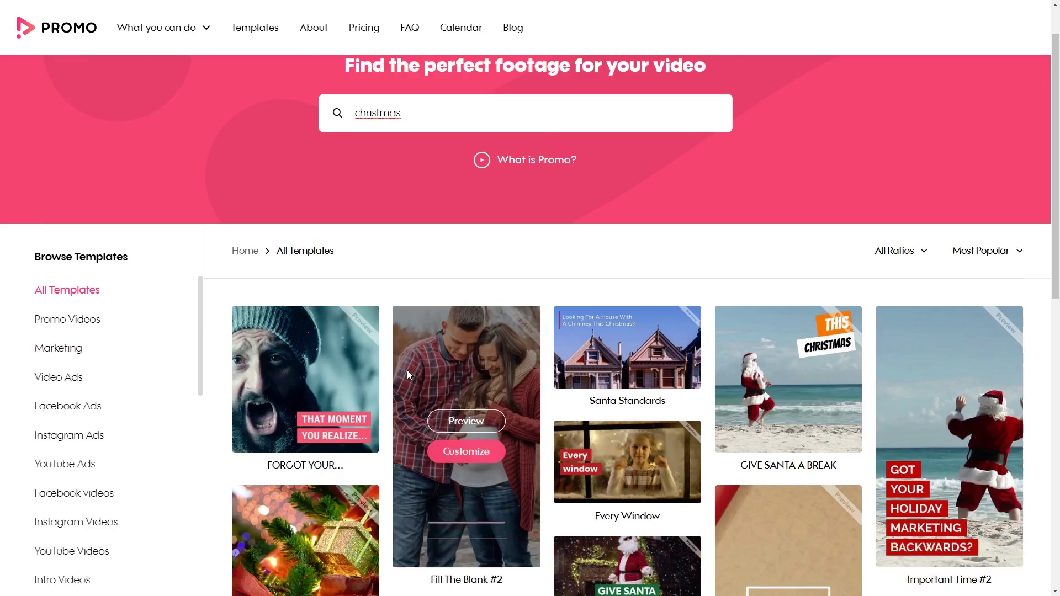
{"action": "scroll", "coordinate": [406, 370], "scroll_direction": "down", "scroll_amount": 12}
{"action": "scroll", "coordinate": [447, 354], "scroll_direction": "down", "scroll_amount": 15}
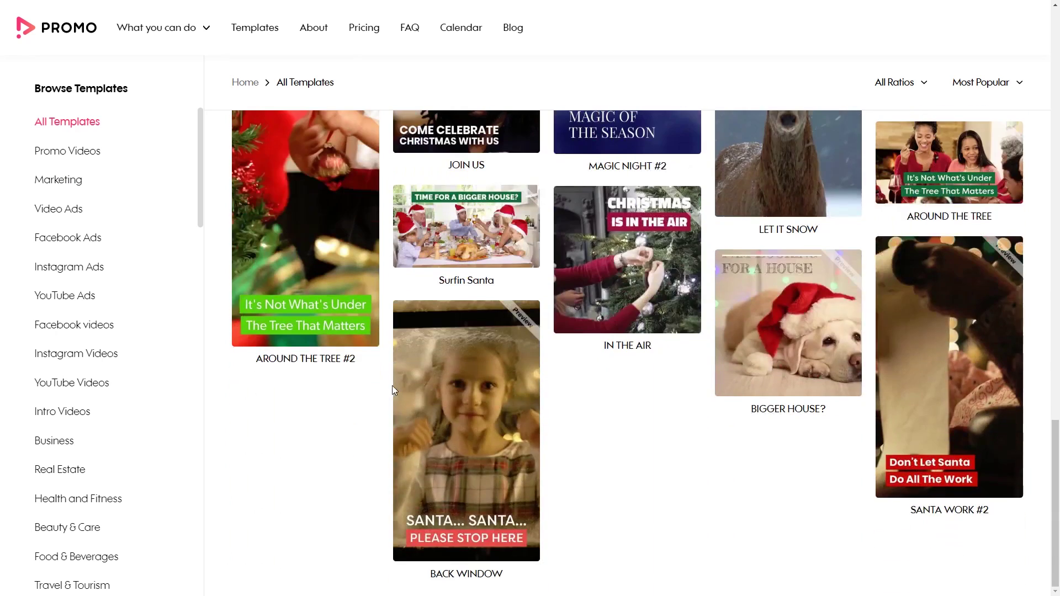
{"action": "scroll", "coordinate": [392, 387], "scroll_direction": "down", "scroll_amount": 15}
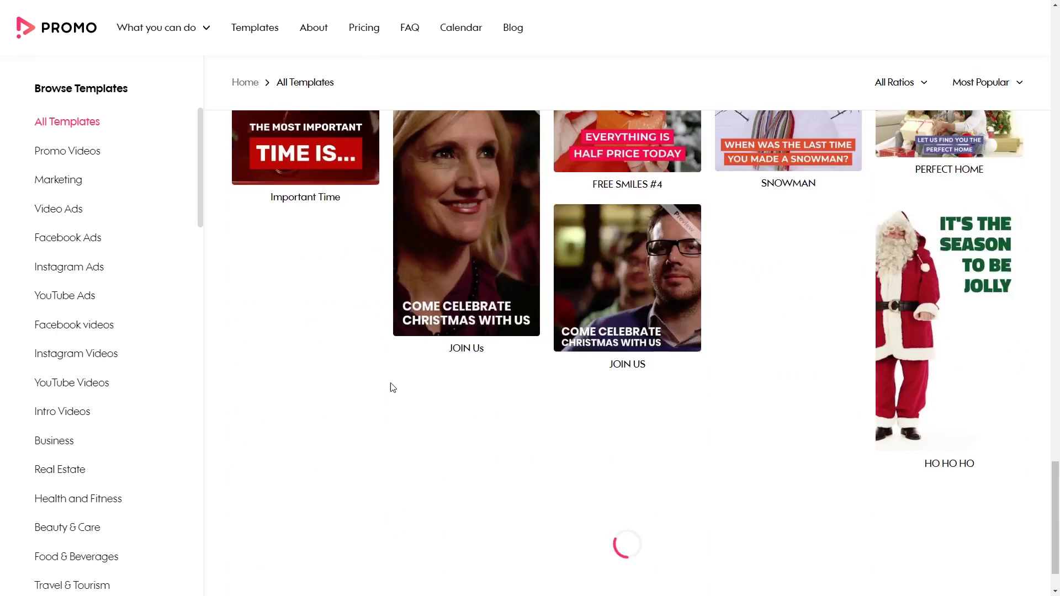
{"action": "scroll", "coordinate": [389, 393], "scroll_direction": "down", "scroll_amount": 3}
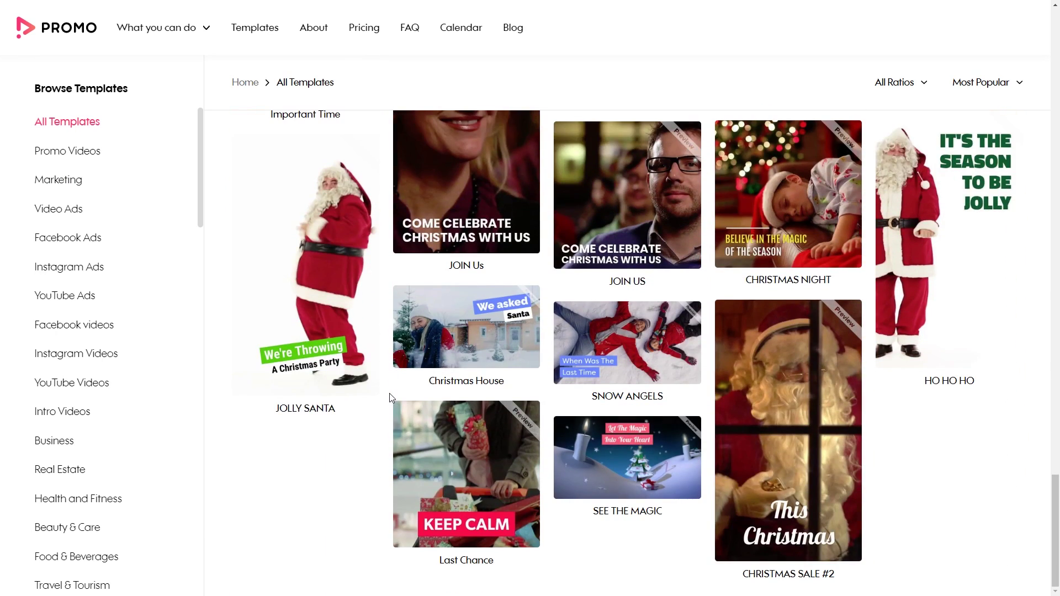
Preview the Christmas House template, pause the video, then start customizing it
{"action": "mouse_move", "coordinate": [464, 317]}
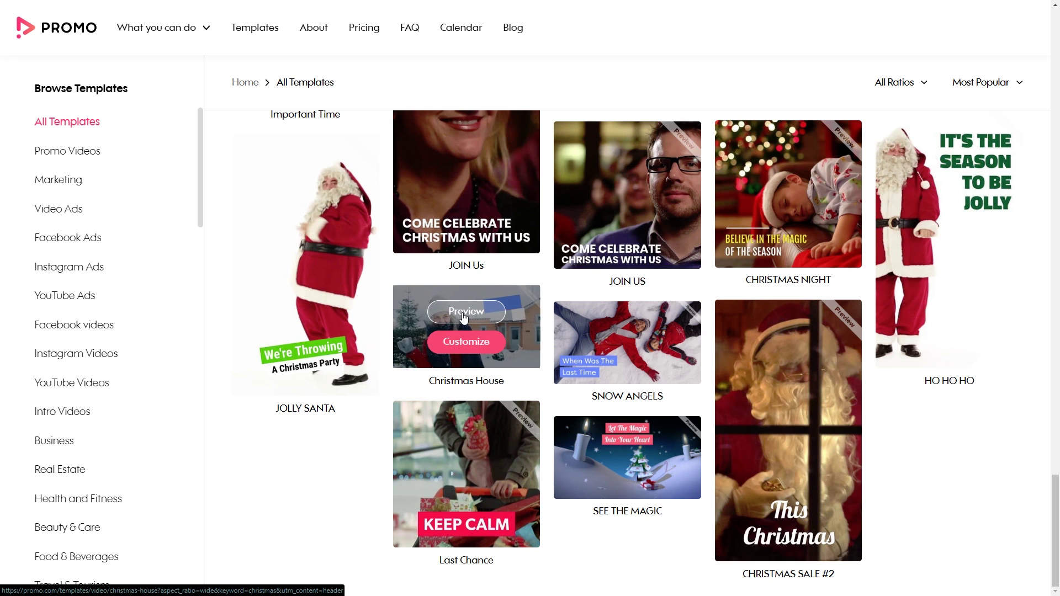
{"action": "left_click", "coordinate": [463, 312]}
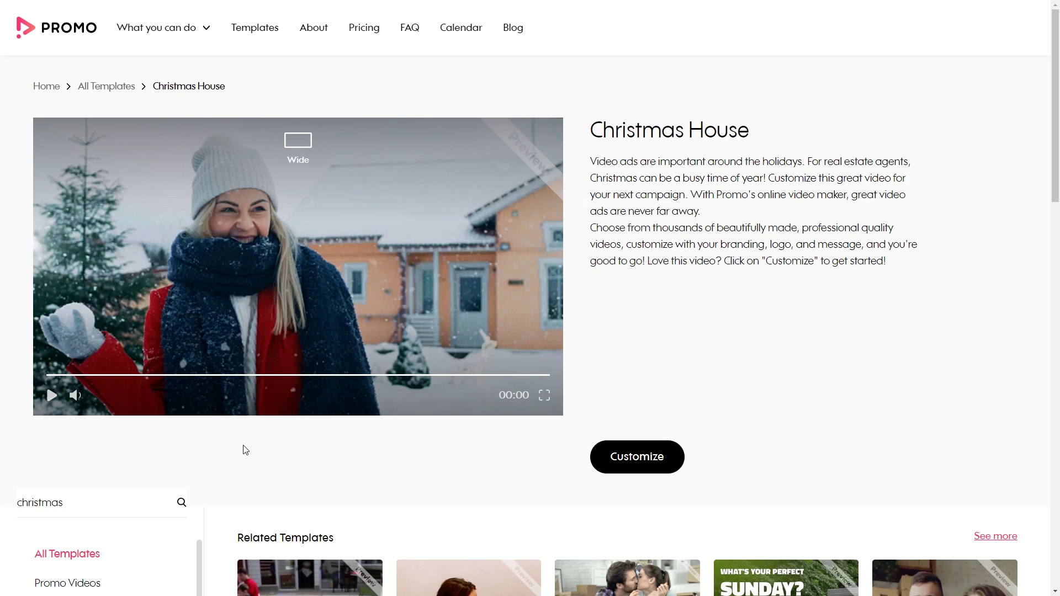
{"action": "mouse_move", "coordinate": [76, 394]}
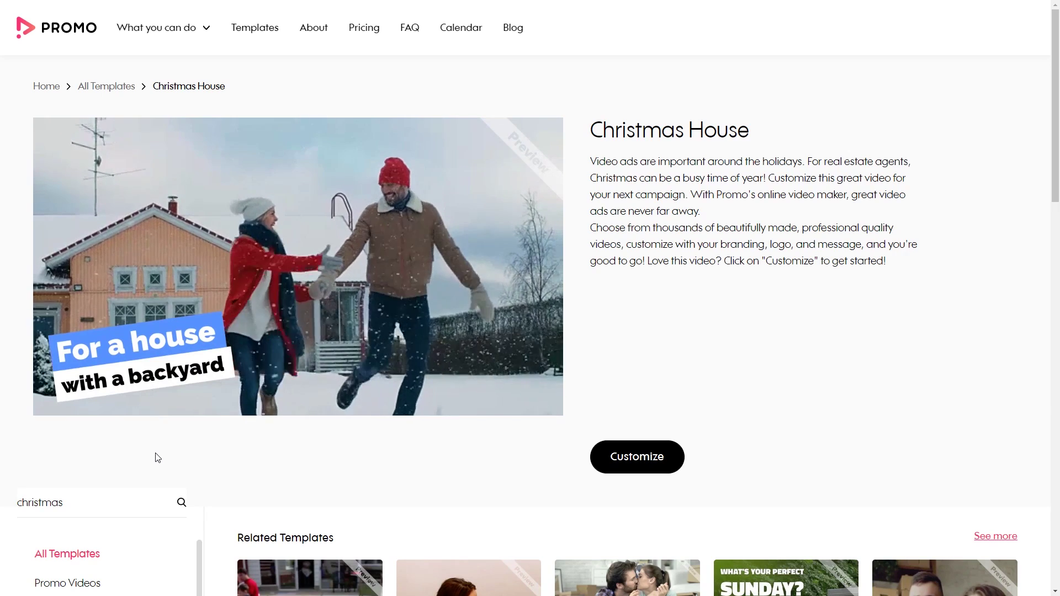
{"action": "mouse_move", "coordinate": [435, 348]}
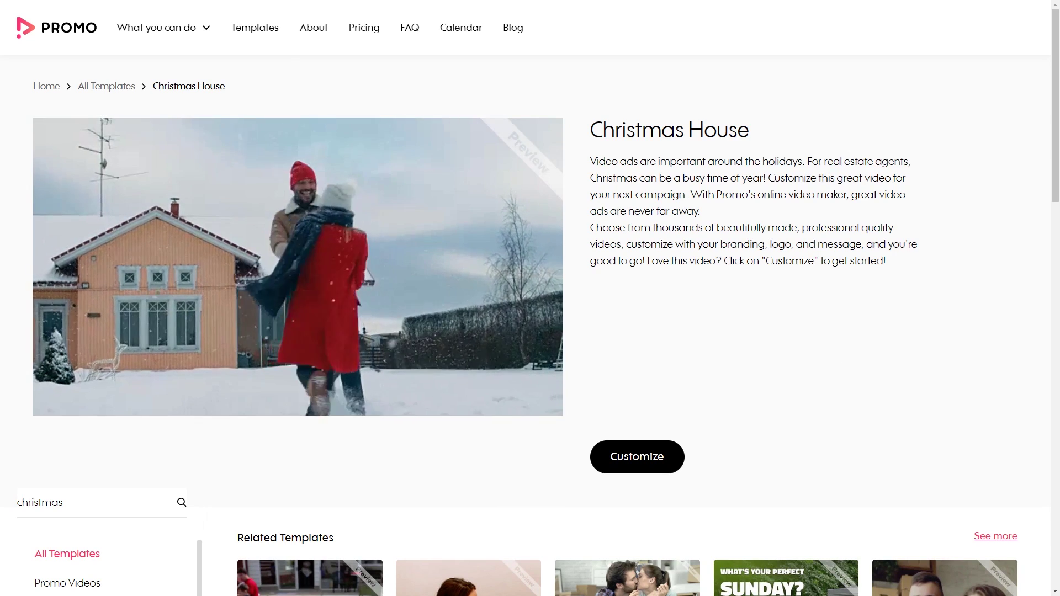
{"action": "mouse_move", "coordinate": [50, 364]}
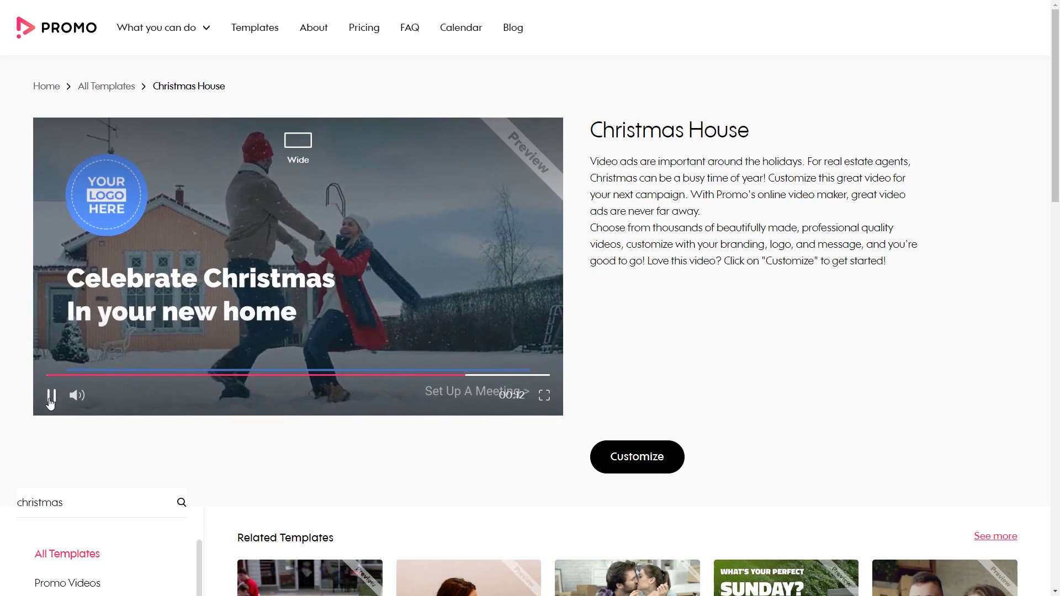
{"action": "left_click", "coordinate": [51, 395]}
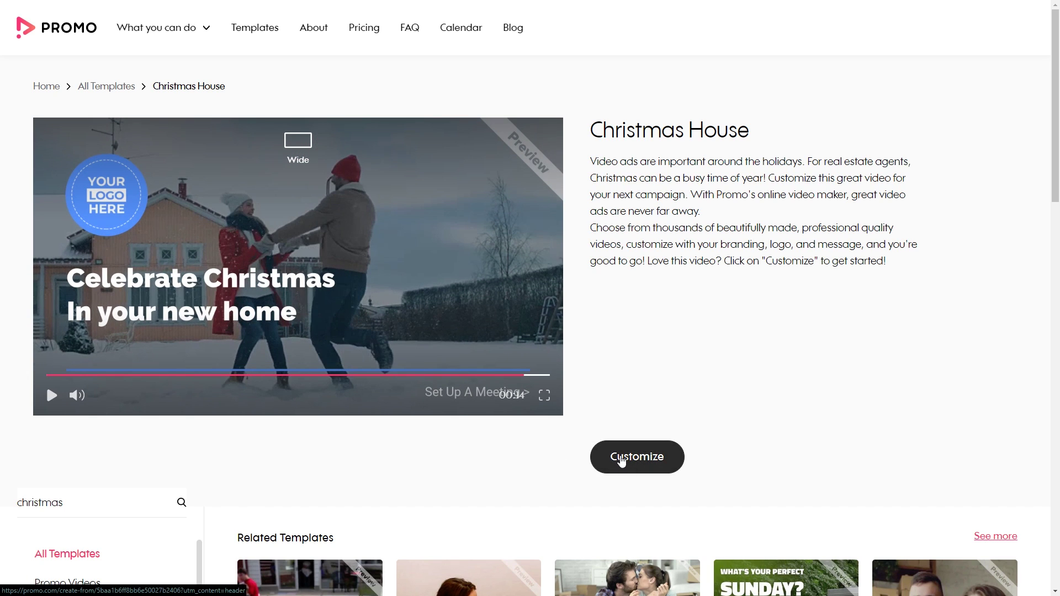
{"action": "left_click", "coordinate": [621, 449]}
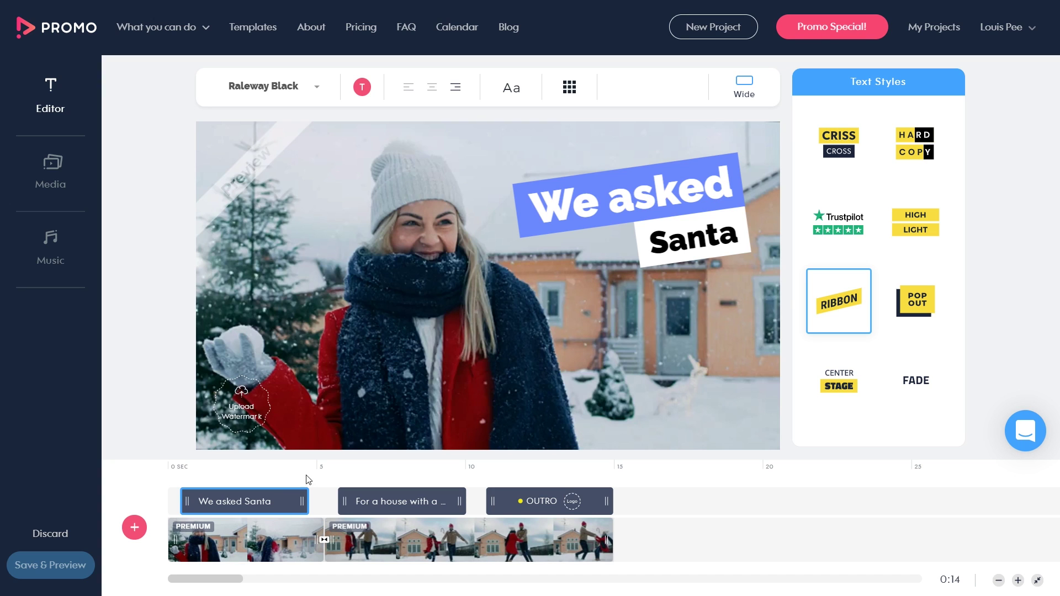
Select the outro scene on the Christmas House timeline
{"action": "left_click", "coordinate": [549, 501]}
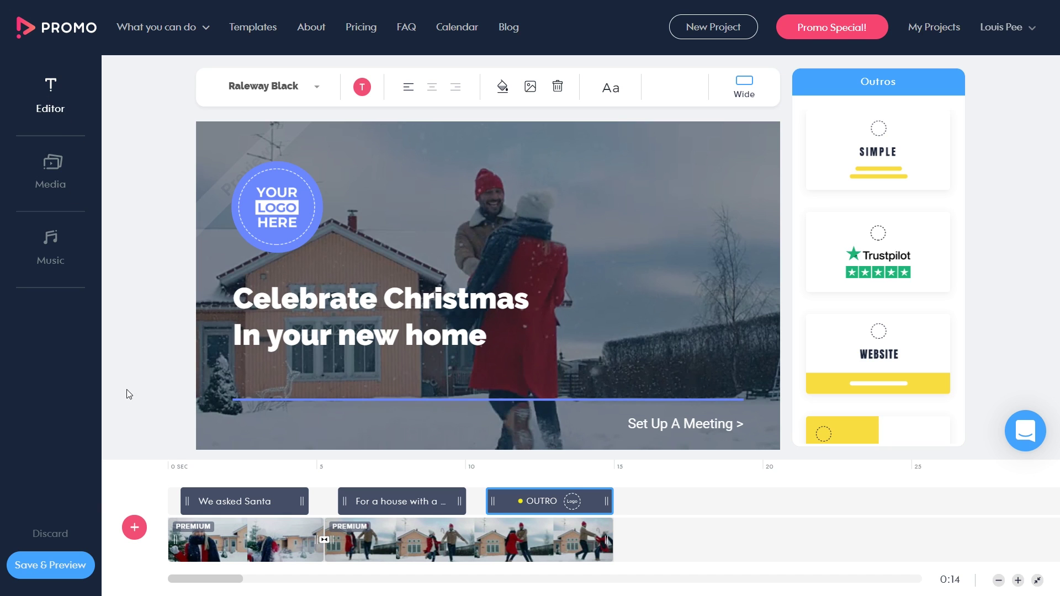
{"action": "mouse_move", "coordinate": [444, 537]}
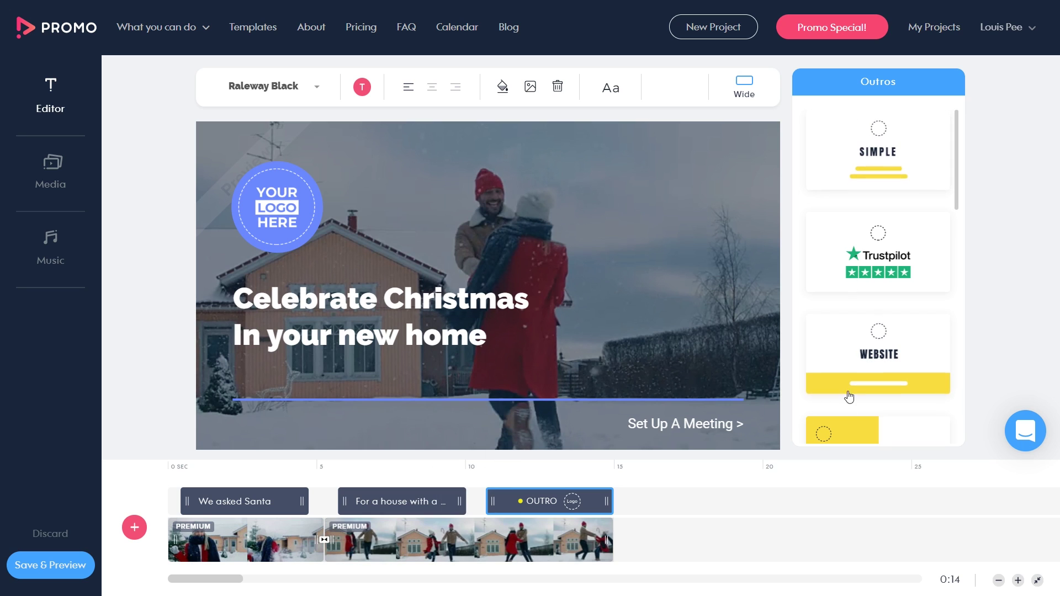
{"action": "left_click_drag", "start_coordinate": [958, 166], "coordinate": [958, 142]}
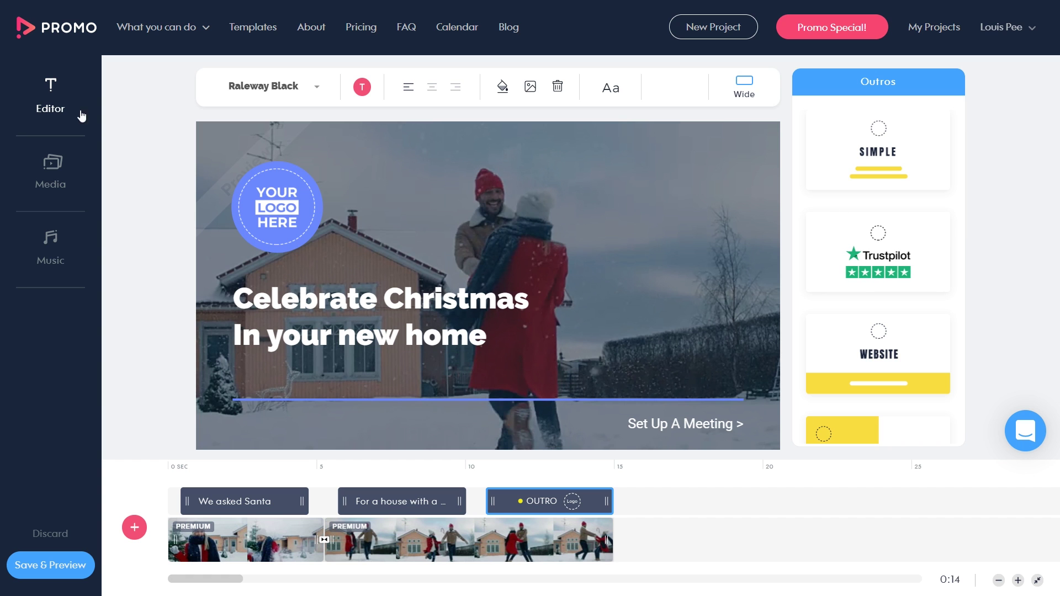
Browse the stock video and music libraries, then select the 'We asked Santa' text scene
{"action": "left_click", "coordinate": [53, 189]}
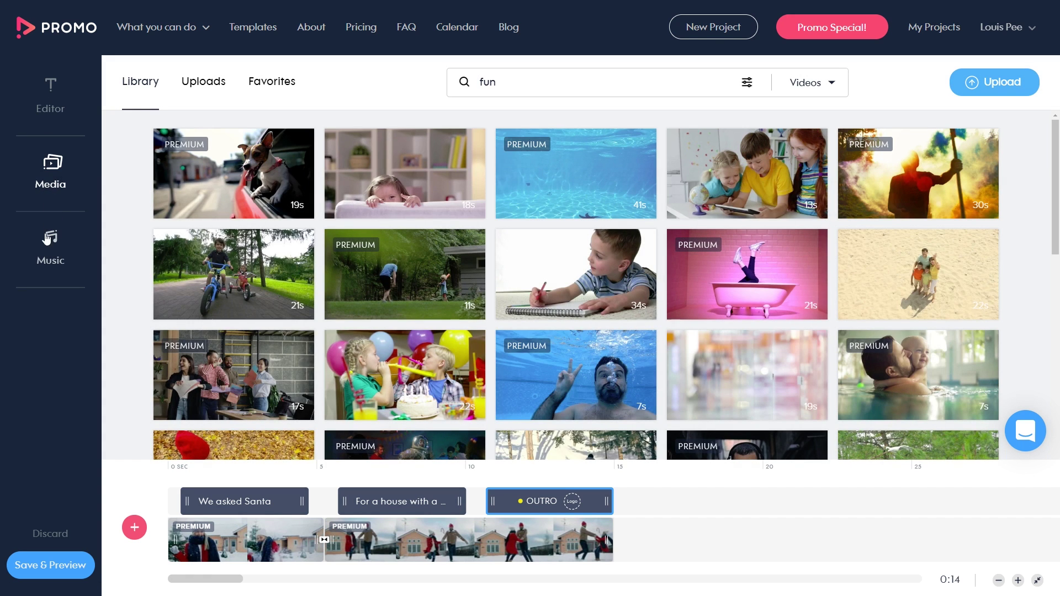
{"action": "left_click", "coordinate": [49, 252]}
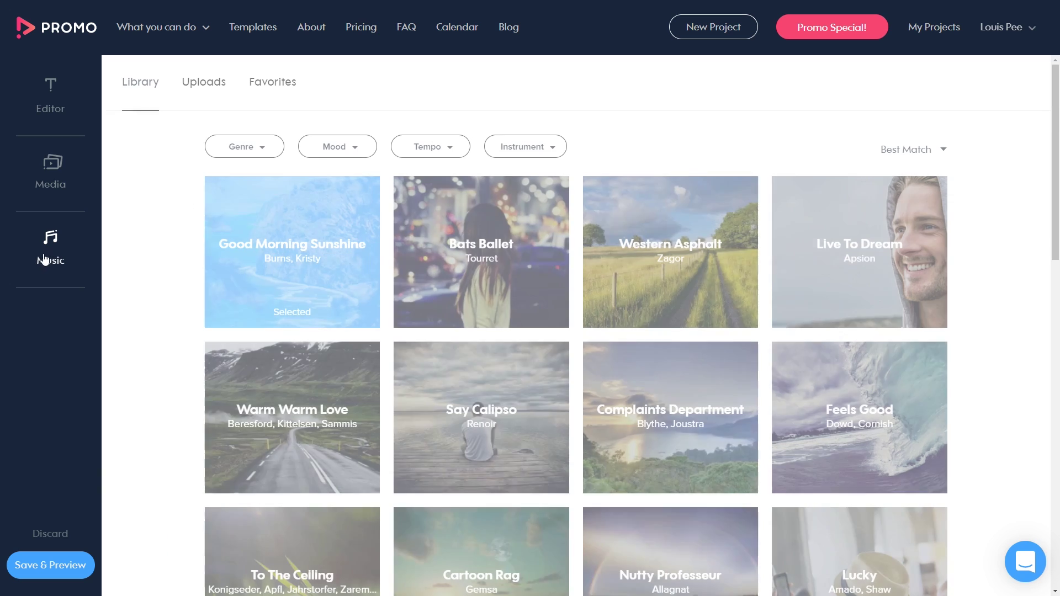
{"action": "left_click", "coordinate": [48, 107]}
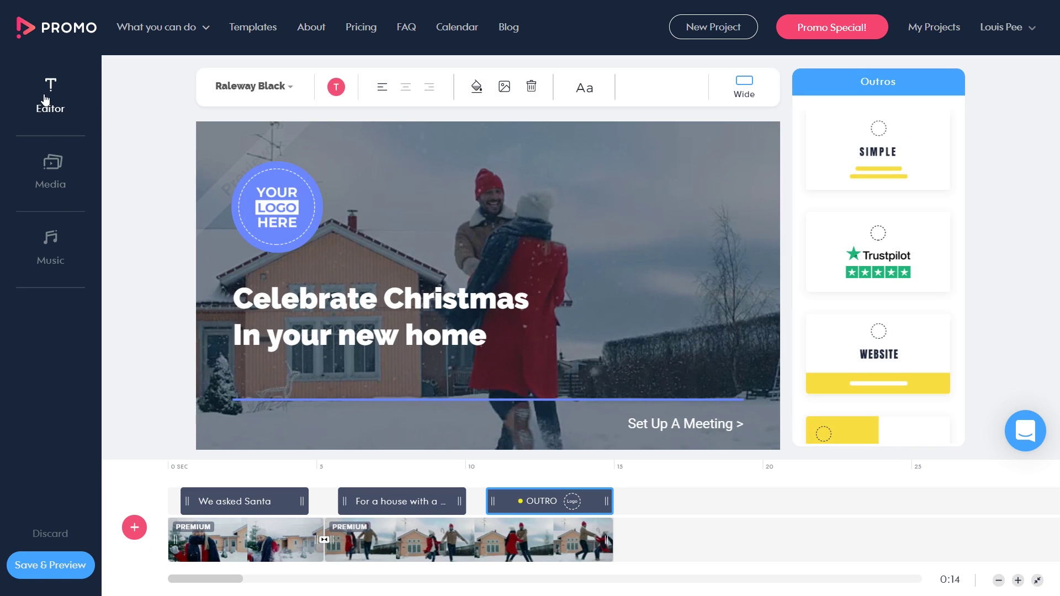
{"action": "left_click", "coordinate": [50, 186]}
{"action": "left_click", "coordinate": [57, 132]}
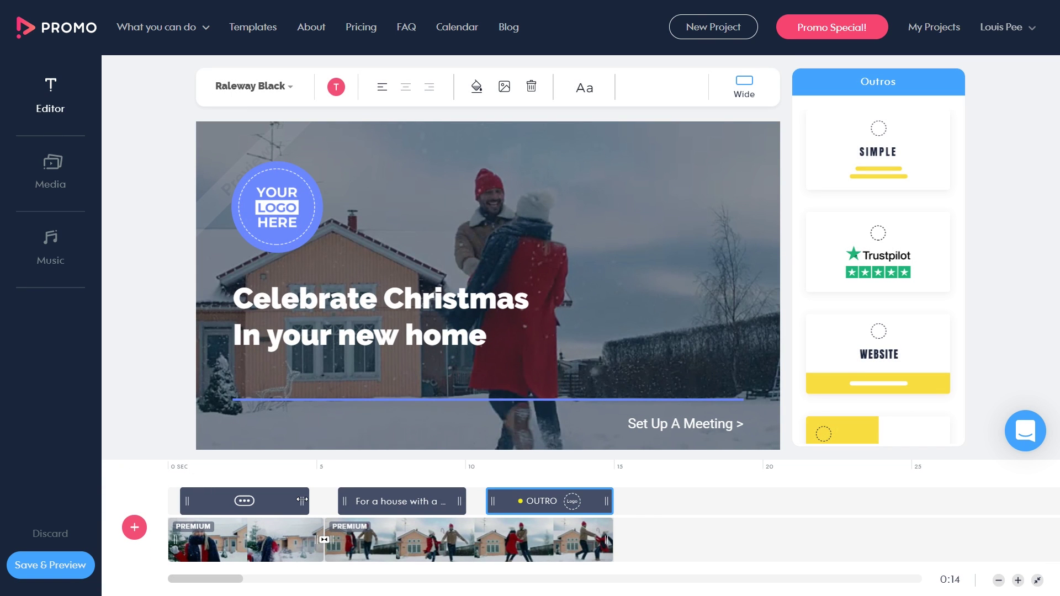
{"action": "left_click", "coordinate": [302, 499]}
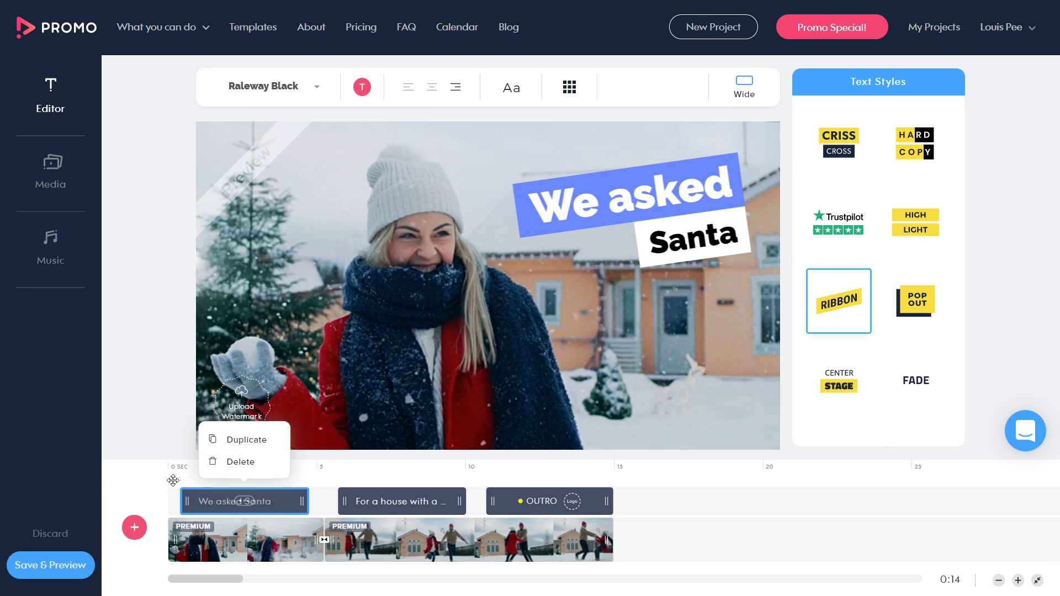
{"action": "left_click", "coordinate": [657, 205]}
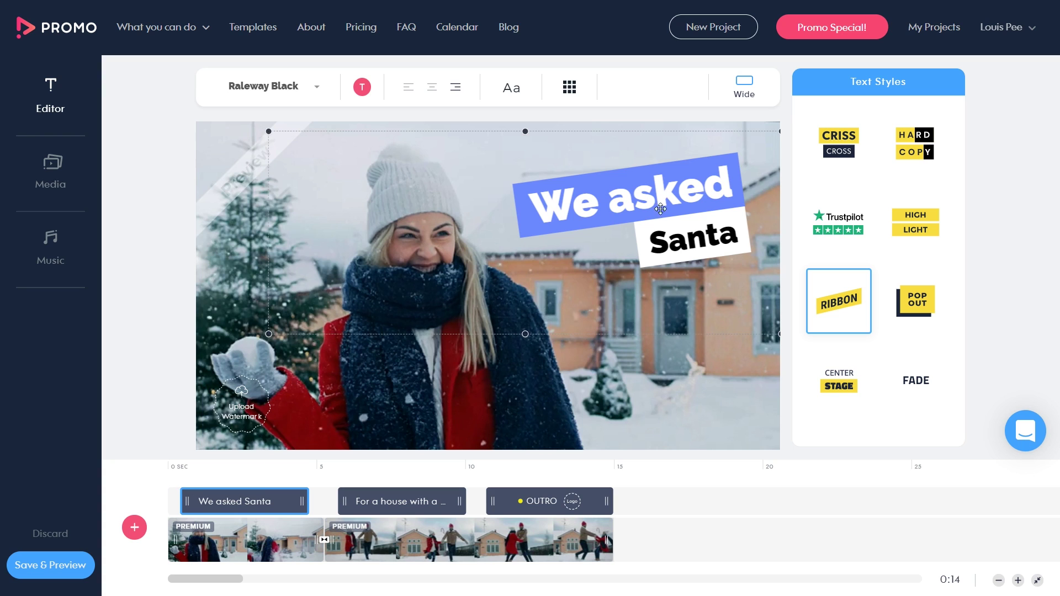
Replace 'We asked Santa' with 'Merry Christmas' and the family hashtag greeting
{"action": "left_click", "coordinate": [208, 504]}
{"action": "left_click", "coordinate": [322, 251]}
{"action": "left_click_drag", "start_coordinate": [322, 251], "coordinate": [206, 245]}
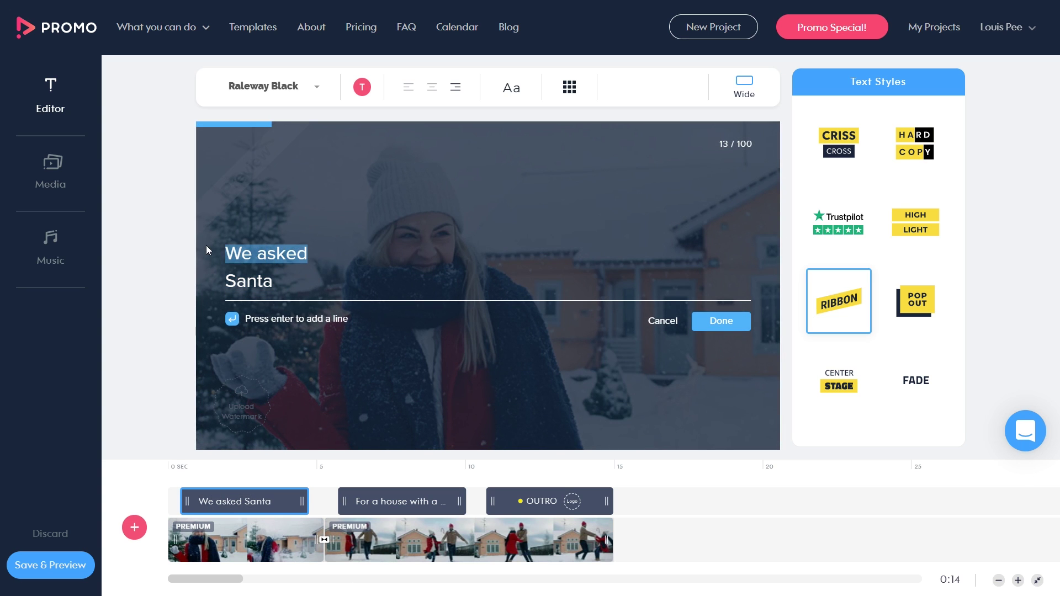
{"action": "type", "text": "Merry"}
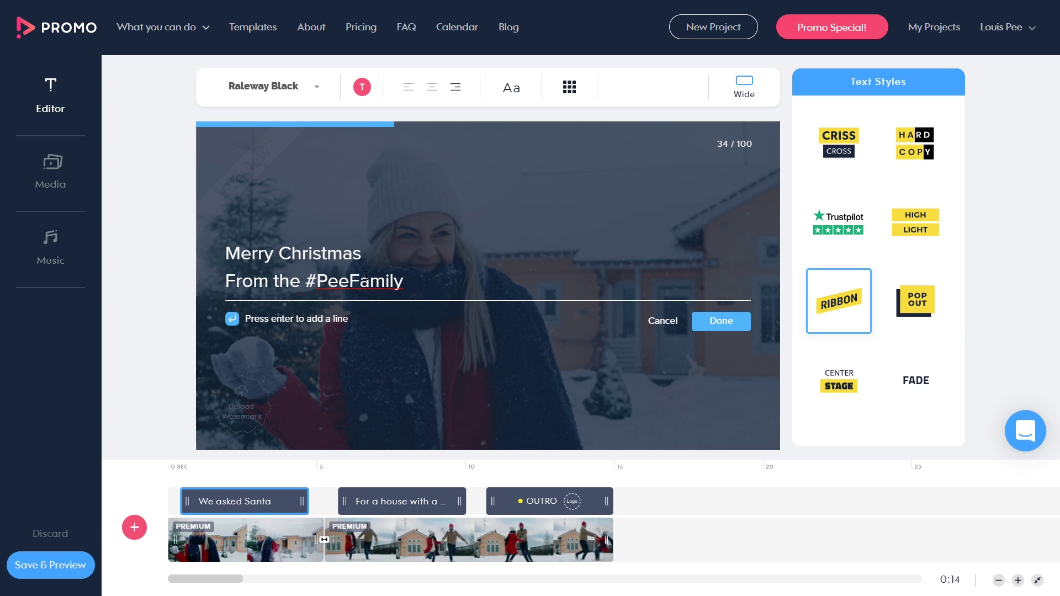
{"action": "left_click", "coordinate": [713, 325]}
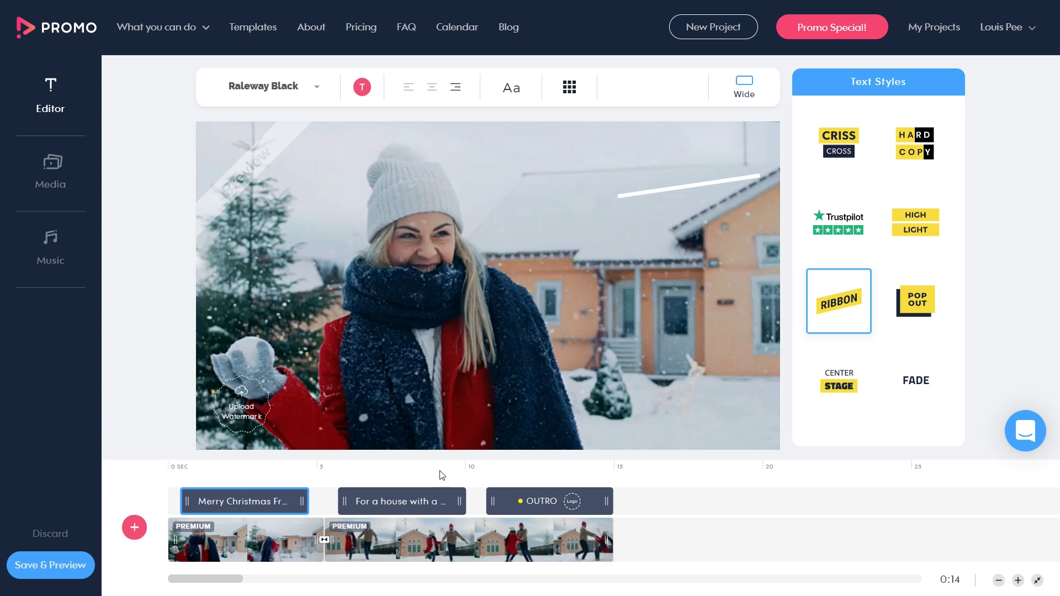
Change the 'For a house' text to 'Hoping you have the best day EVER!'
{"action": "left_click", "coordinate": [407, 504]}
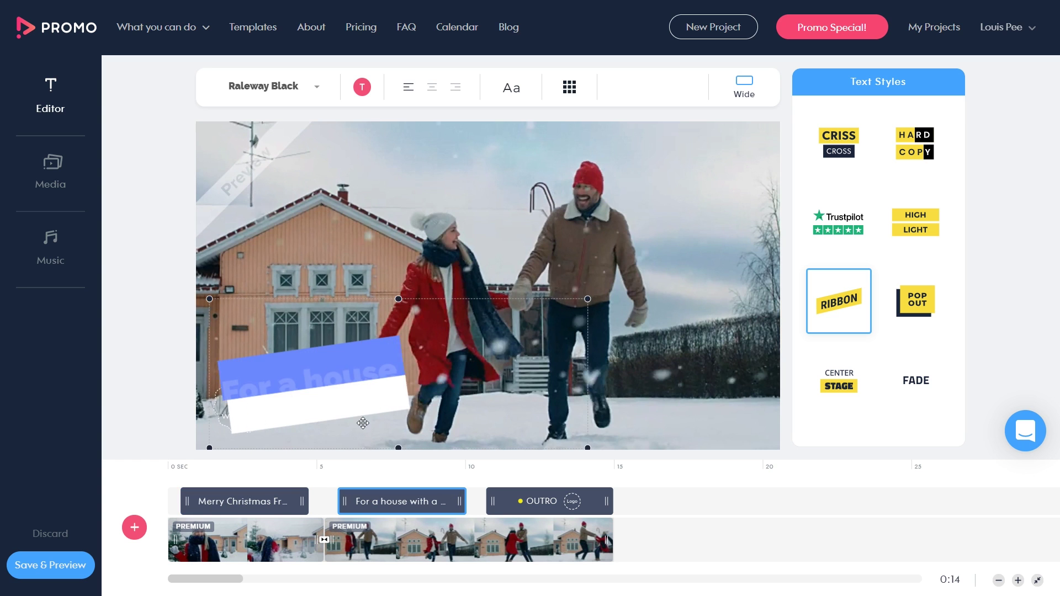
{"action": "double_click", "coordinate": [298, 366]}
{"action": "left_click_drag", "start_coordinate": [336, 252], "coordinate": [203, 240]}
{"action": "type", "text": "Hoping you have the best day"}
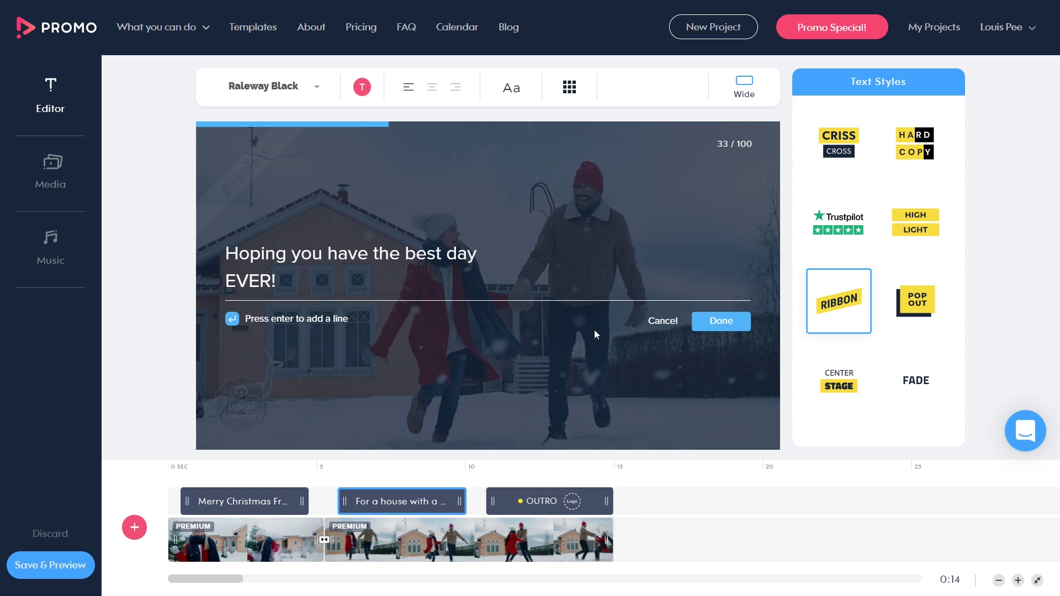
{"action": "left_click", "coordinate": [720, 322]}
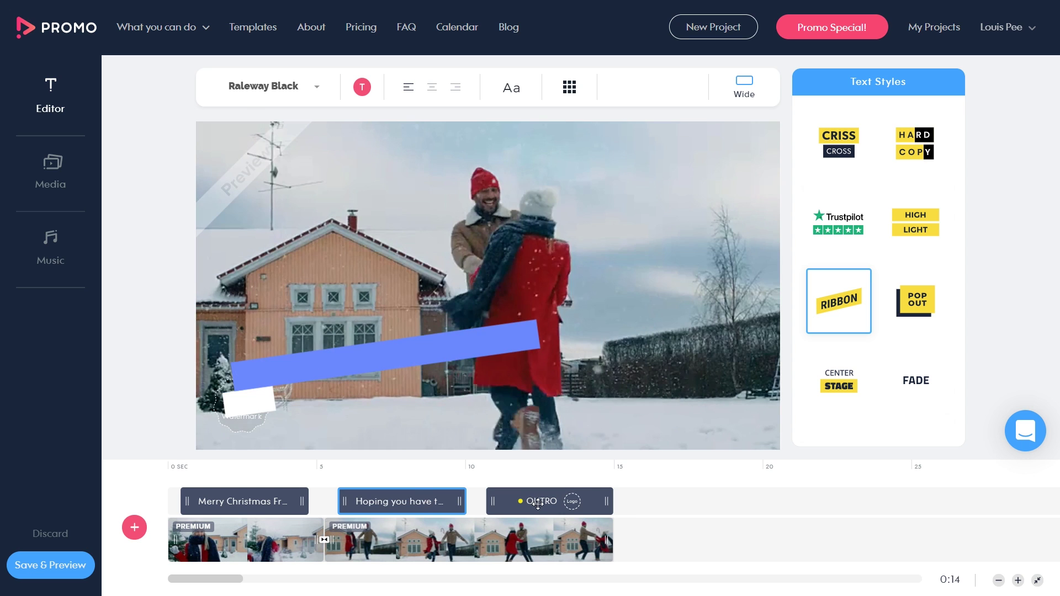
{"action": "left_click", "coordinate": [538, 501]}
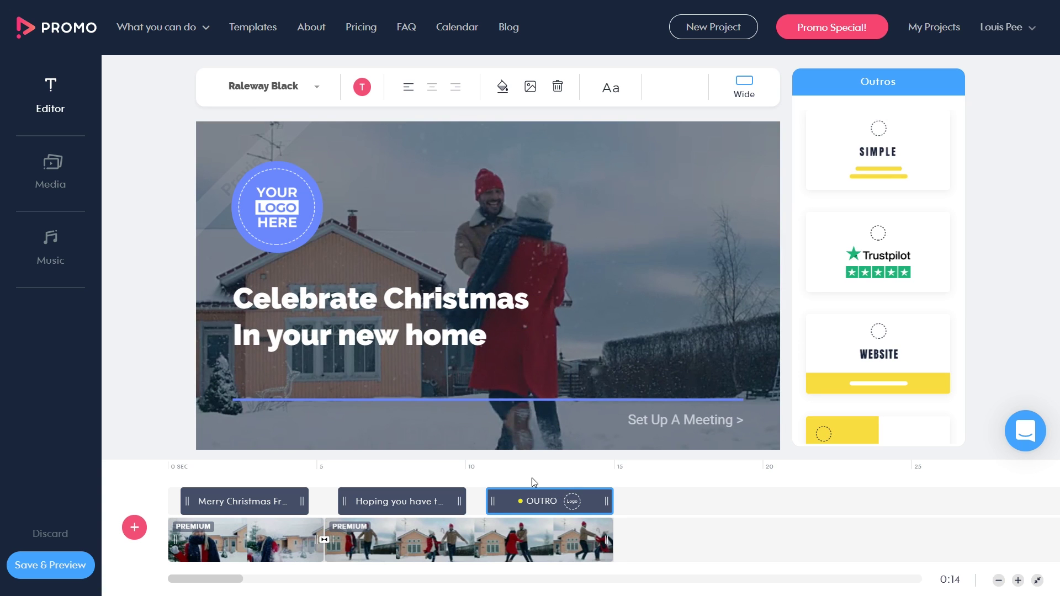
Edit the outro headline to read 'Let's Celebrate Christmas Together!'
{"action": "left_click_drag", "start_coordinate": [298, 209], "coordinate": [506, 200]}
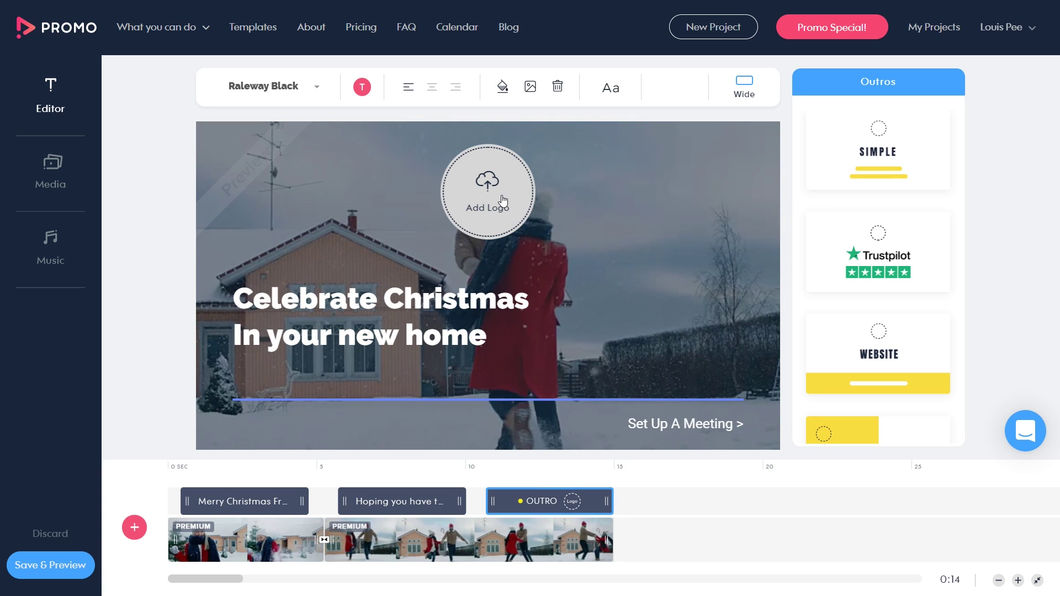
{"action": "left_click", "coordinate": [356, 310]}
{"action": "left_click", "coordinate": [354, 318]}
{"action": "left_click", "coordinate": [320, 199]}
{"action": "left_click", "coordinate": [306, 246]}
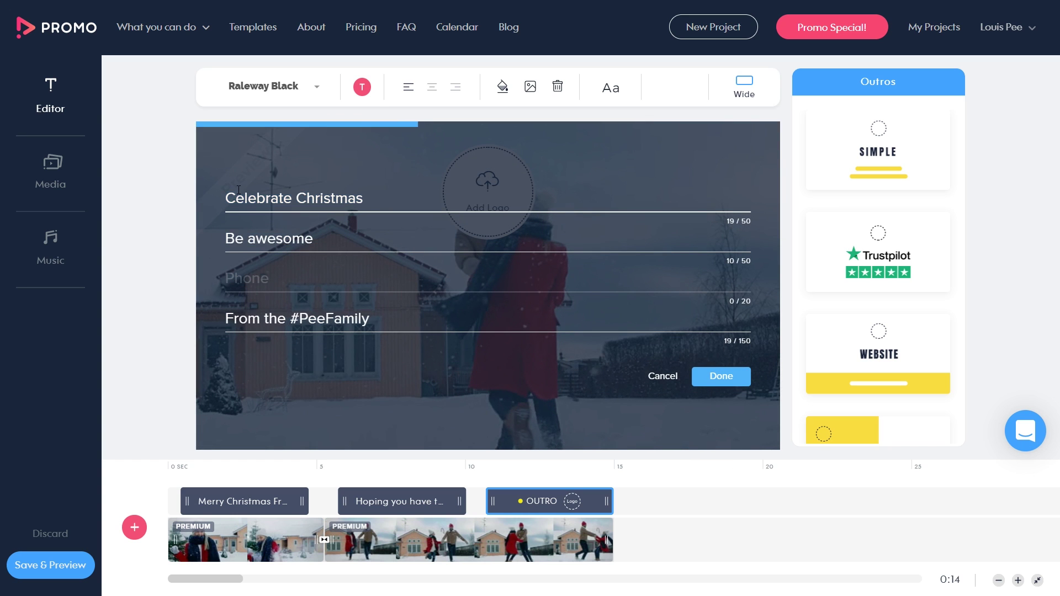
{"action": "left_click", "coordinate": [238, 193]}
{"action": "type", "text": "Let's Celebrate Christmas"}
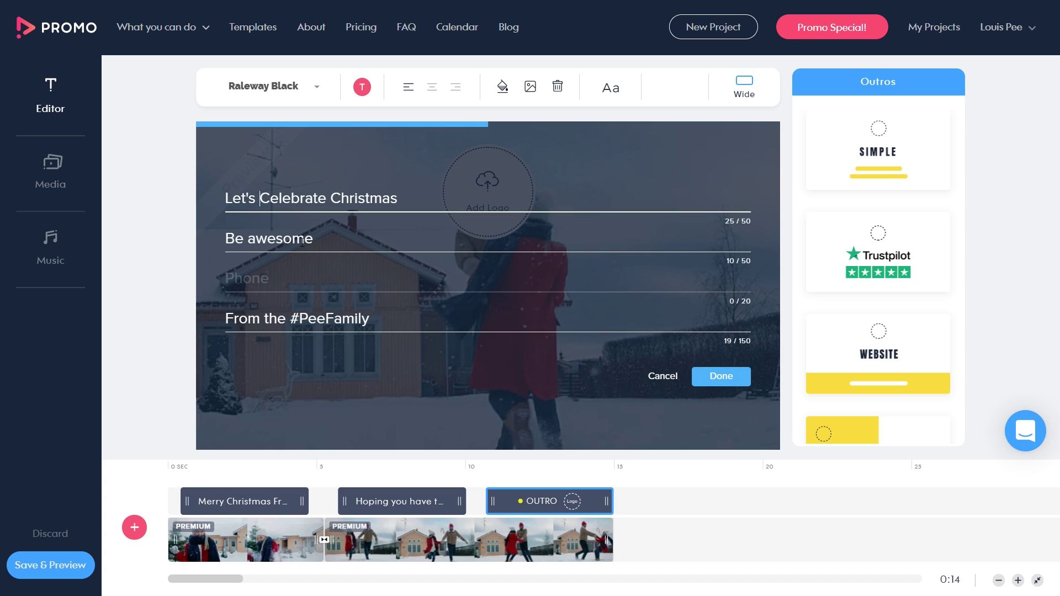
{"action": "left_click", "coordinate": [307, 232]}
{"action": "type", "text": "Tog"}
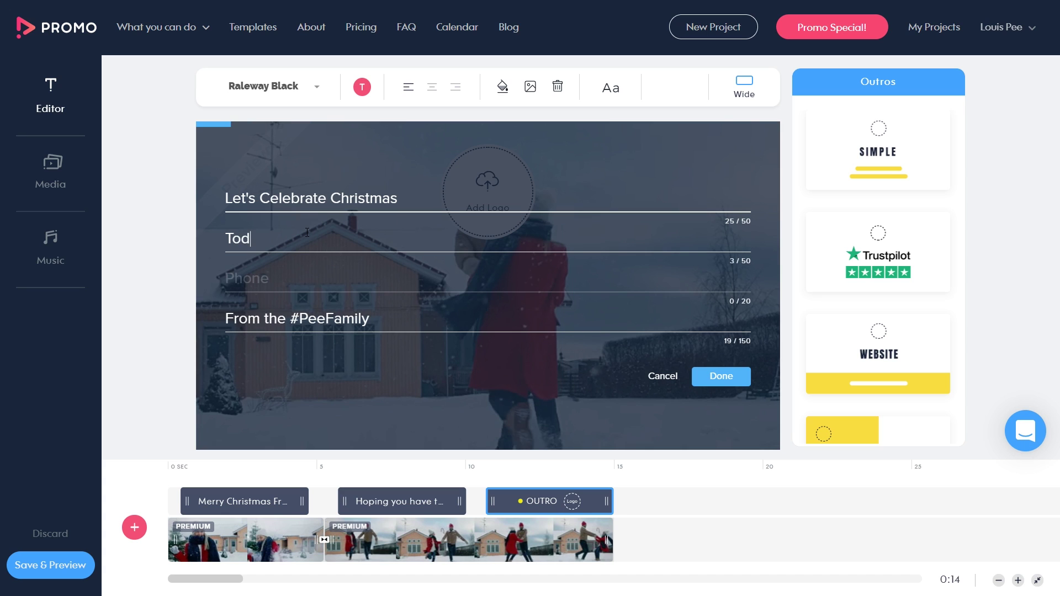
{"action": "type", "text": "ether!"}
Leave the outro's Phone field empty and confirm the new outro text
{"action": "left_click", "coordinate": [284, 279]}
{"action": "type", "text": "Give us"}
{"action": "key", "text": "BackSpace"}
{"action": "type", "text": "u"}
{"action": "key", "text": "BackSpace"}
{"action": "type", "text": "s a"}
{"action": "key", "text": "ctrl+a"}
{"action": "key", "text": "BackSpace"}
{"action": "left_click", "coordinate": [723, 380]}
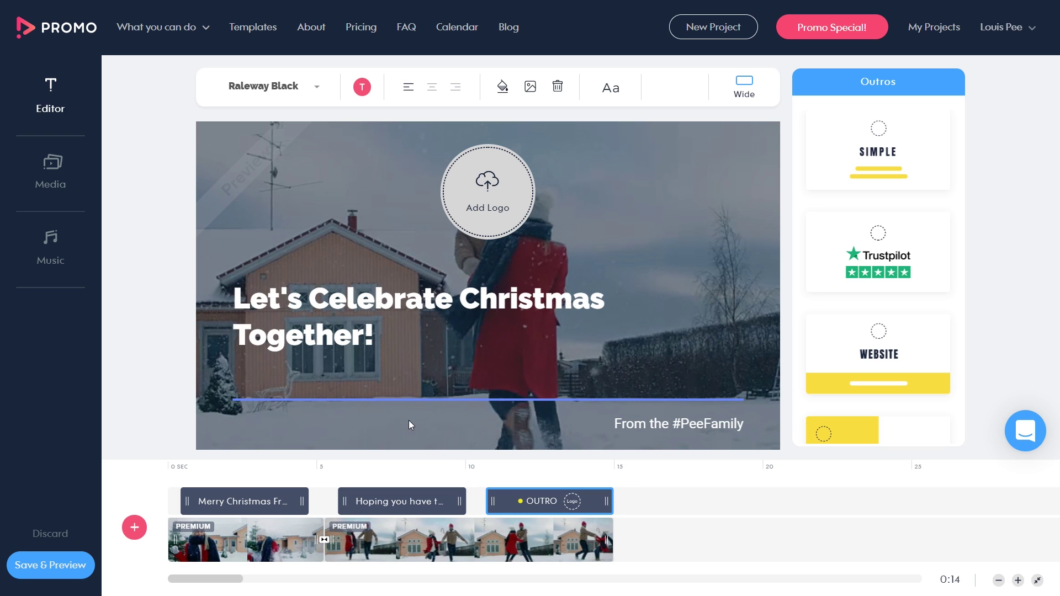
{"action": "scroll", "coordinate": [878, 287], "scroll_direction": "down", "scroll_amount": 10}
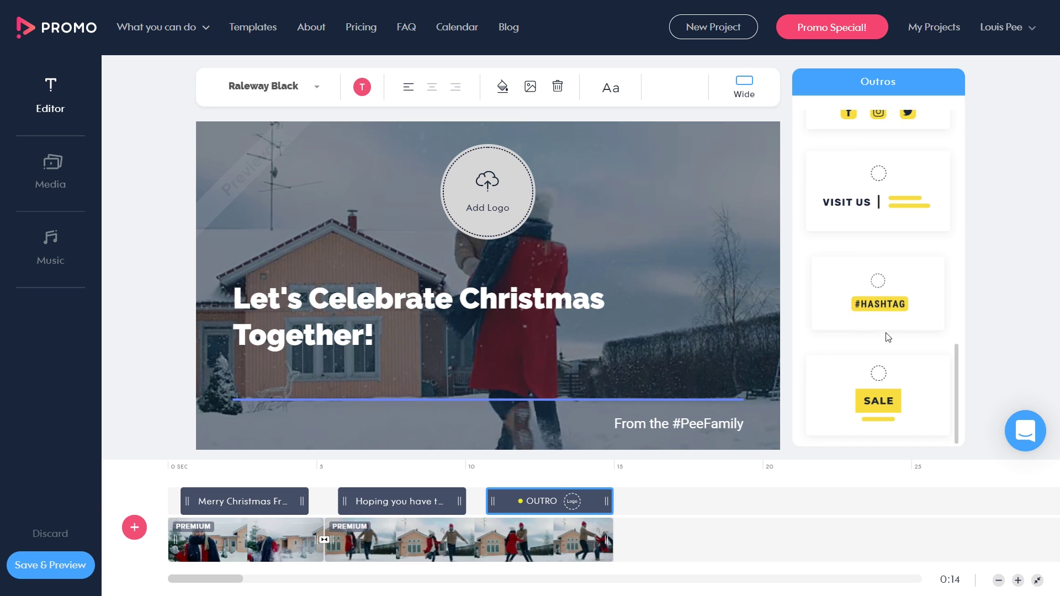
{"action": "scroll", "coordinate": [868, 329], "scroll_direction": "up", "scroll_amount": 10}
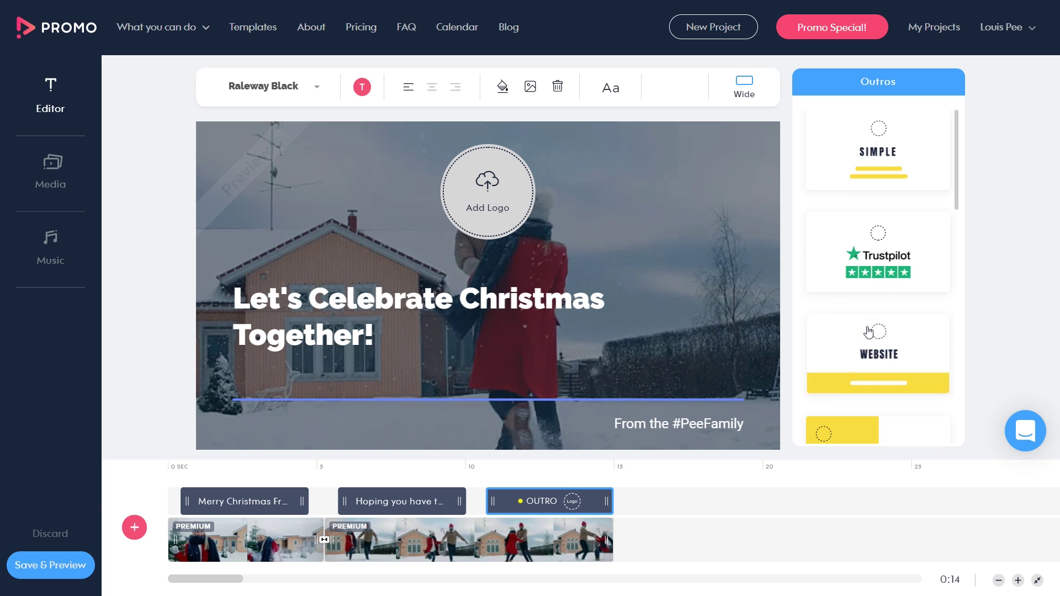
Tint the outro background a translucent dark plum, rgba(58, 35, 53, 0.38)
{"action": "left_click", "coordinate": [308, 90]}
{"action": "left_click", "coordinate": [363, 87]}
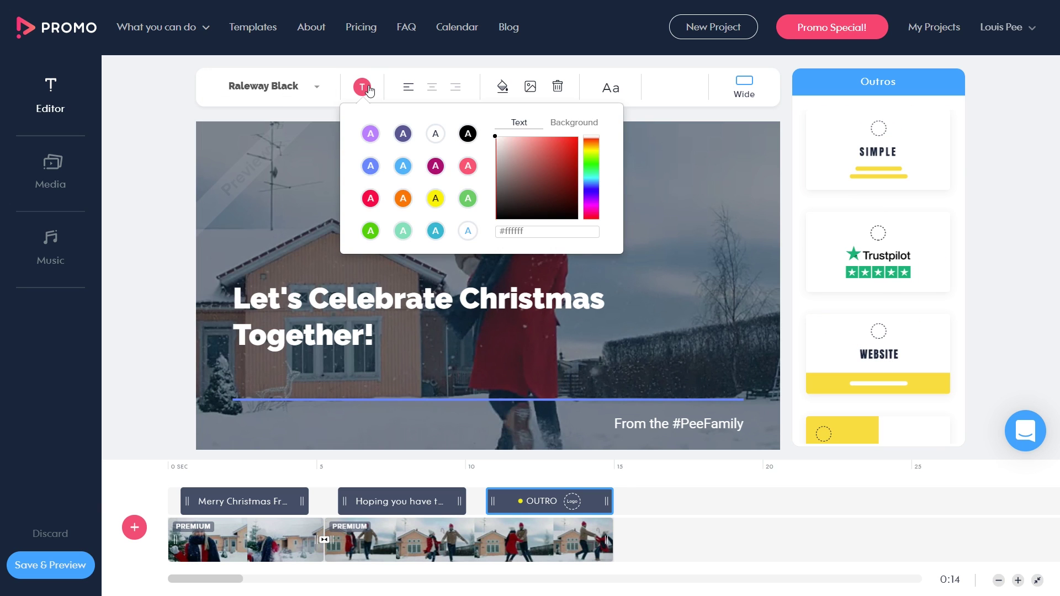
{"action": "left_click", "coordinate": [502, 88]}
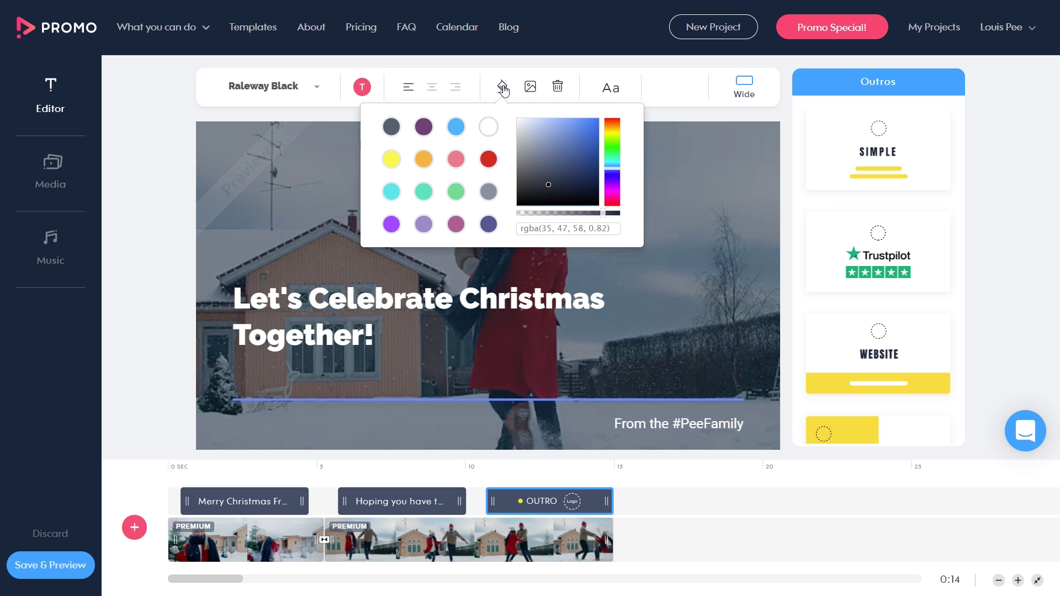
{"action": "left_click_drag", "start_coordinate": [615, 164], "coordinate": [617, 199]}
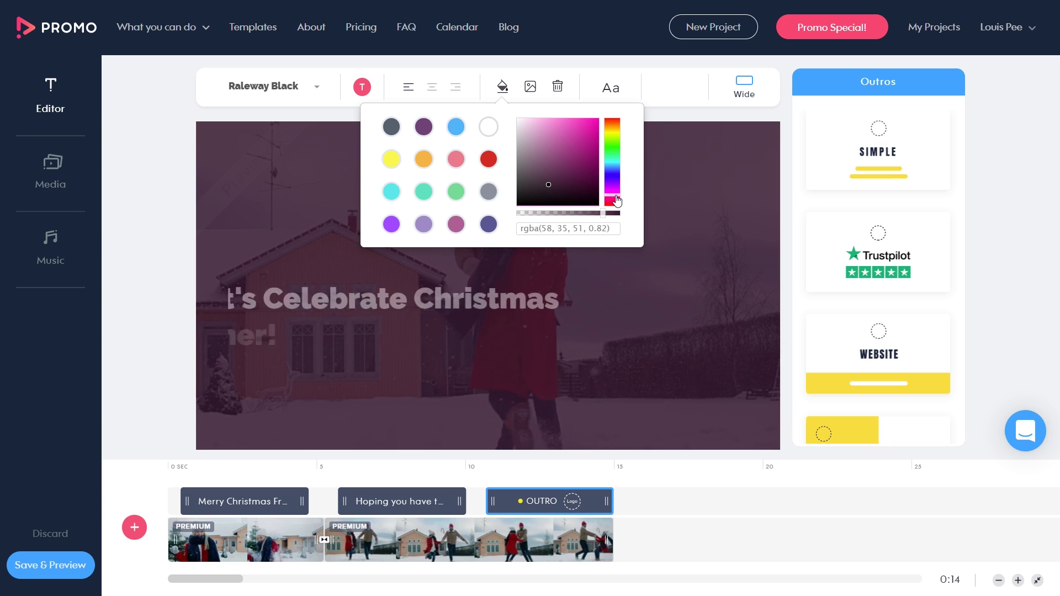
{"action": "left_click_drag", "start_coordinate": [616, 200], "coordinate": [556, 212]}
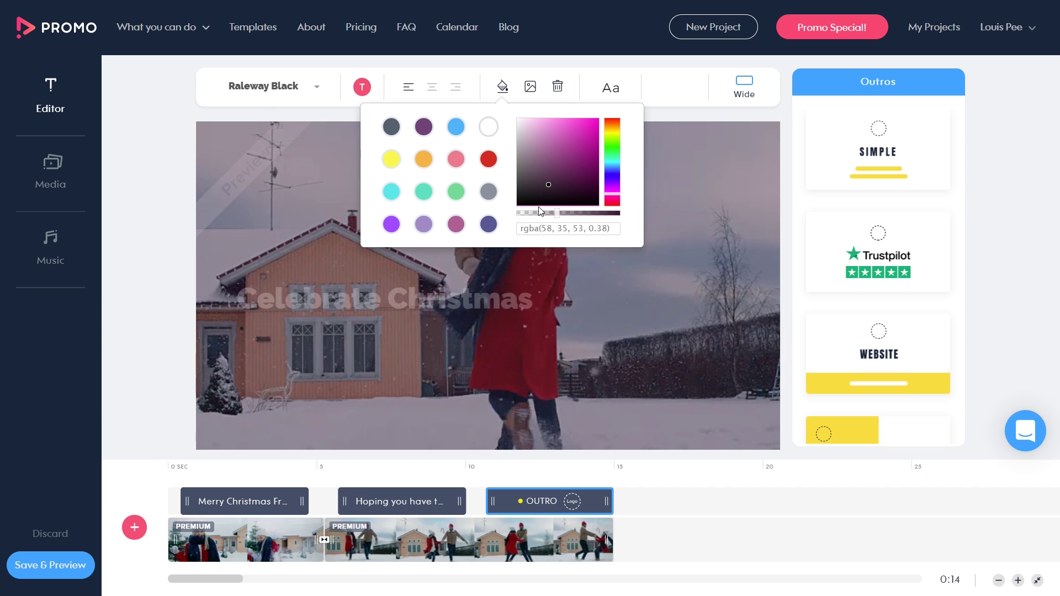
Close the colour picker and cancel adding a logo image to the outro
{"action": "left_click", "coordinate": [530, 87]}
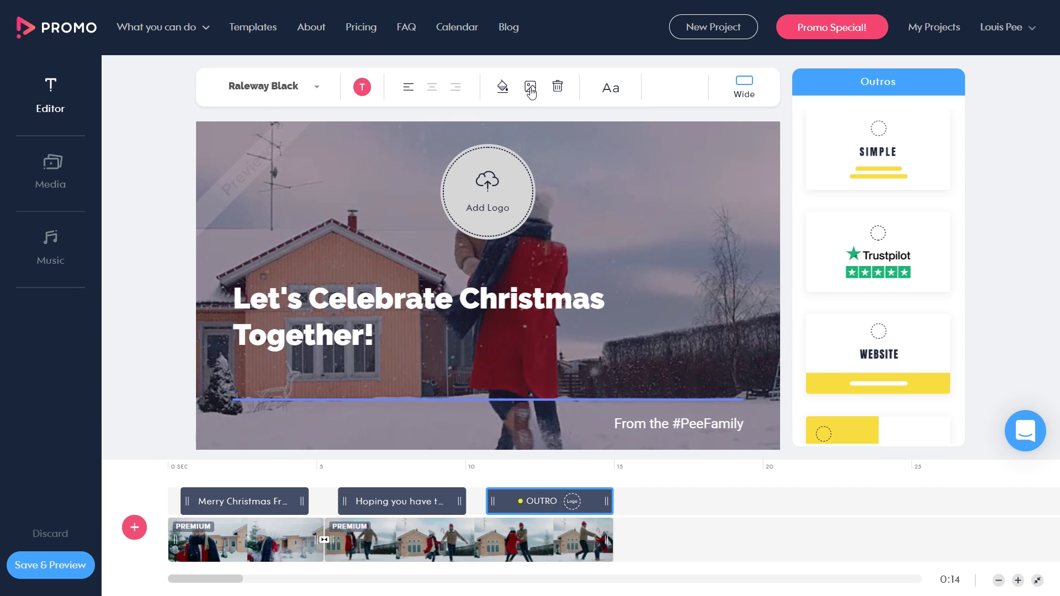
{"action": "left_click", "coordinate": [530, 87]}
{"action": "left_click", "coordinate": [516, 9]}
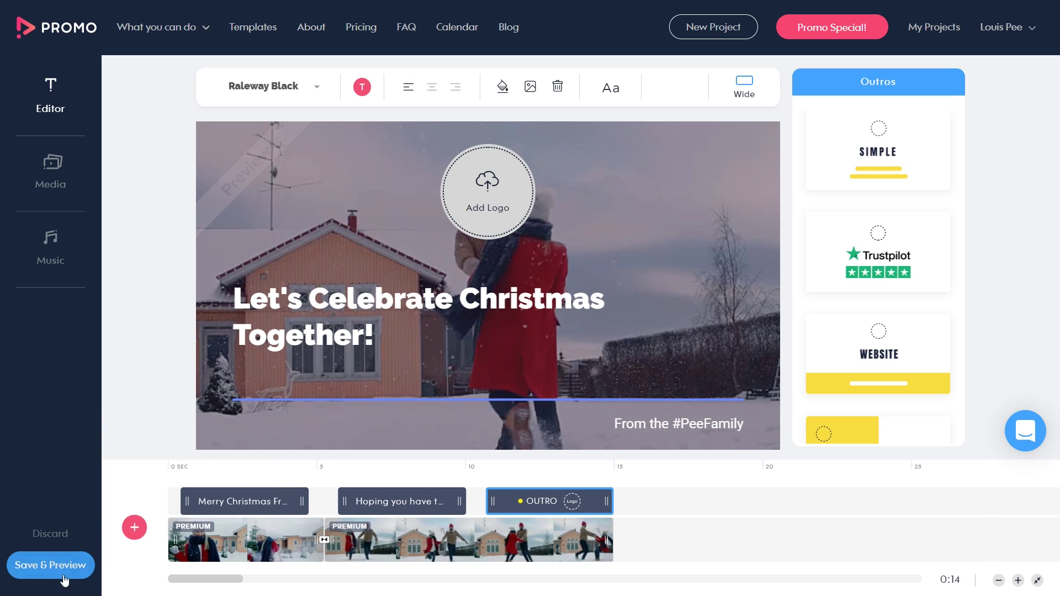
Save and render the Christmas video as the 15-second 'My Promo video #5'
{"action": "left_click", "coordinate": [48, 565]}
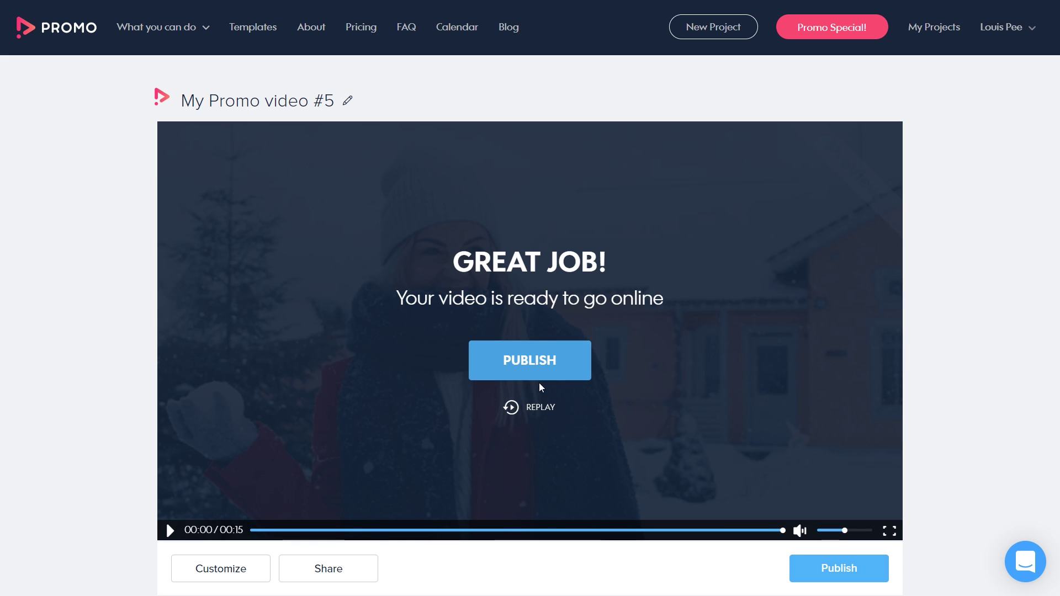
Reopen My Promo video #5 in the editor on its Christmas outro scene
{"action": "left_click", "coordinate": [234, 566]}
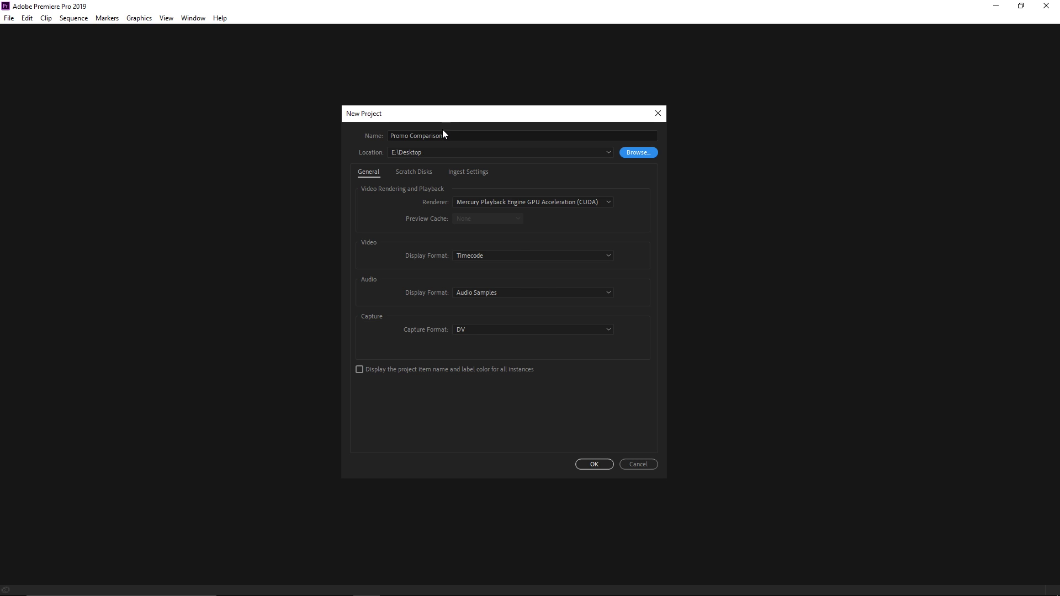
Create the Promo Comparison project on E:\Desktop and switch to the Assembly workspace
{"action": "left_click", "coordinate": [443, 134]}
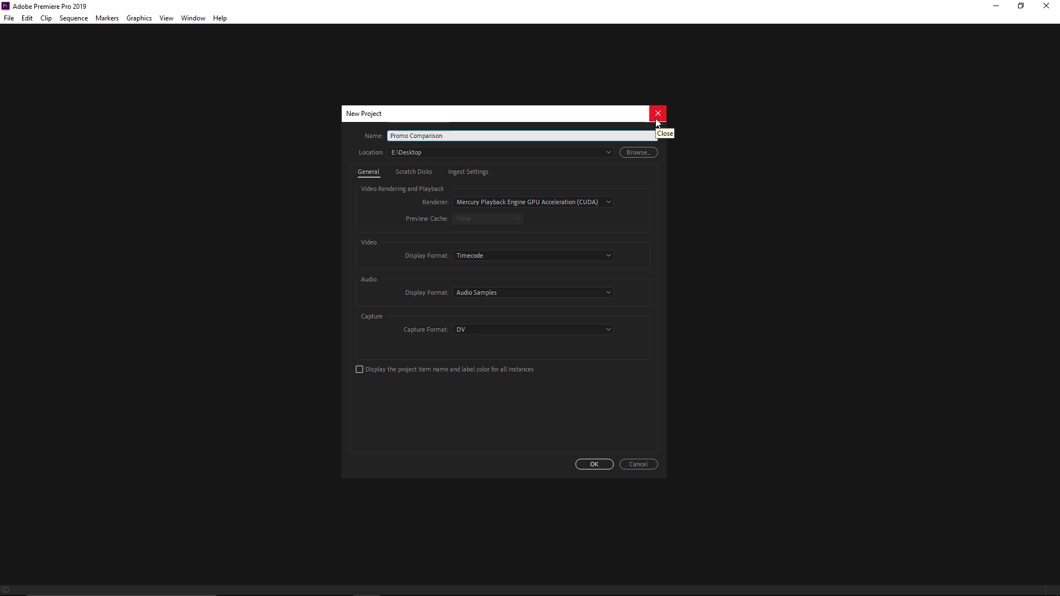
{"action": "left_click", "coordinate": [588, 464]}
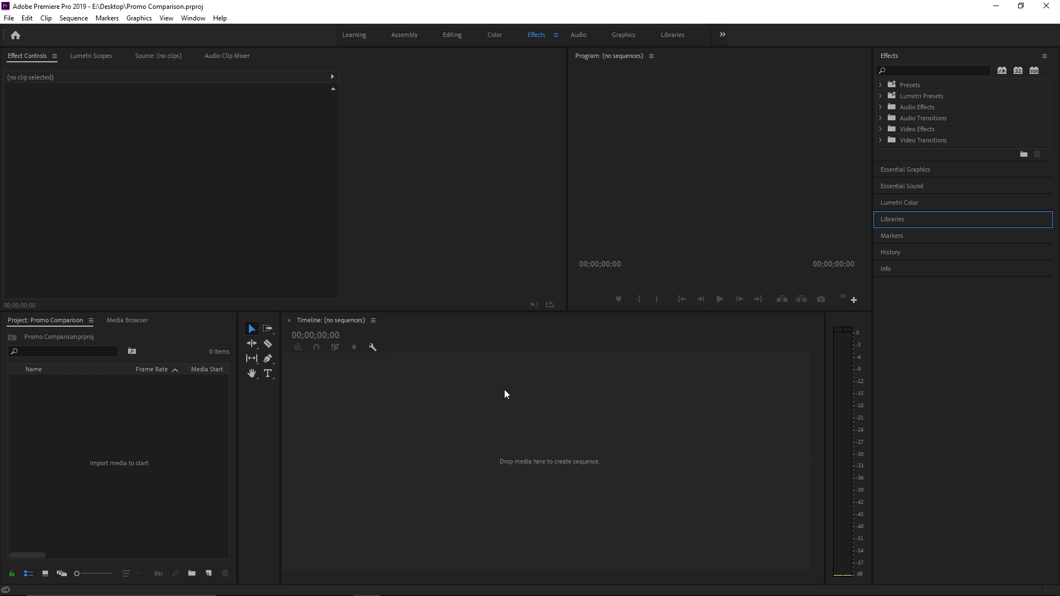
{"action": "left_click", "coordinate": [409, 36]}
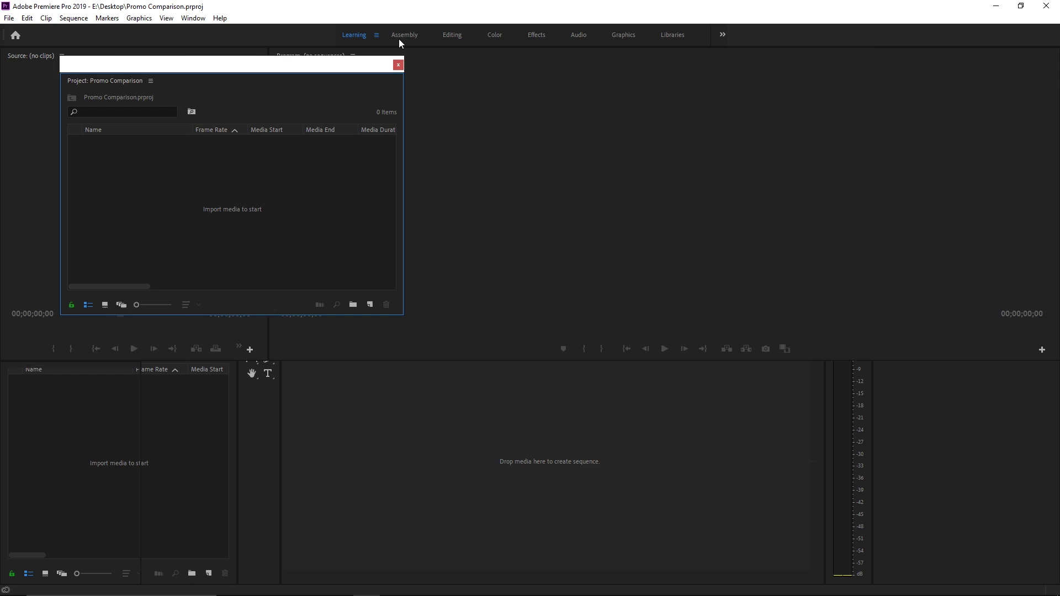
Try the Color, Audio, Graphics, Editing and Effects workspaces, ending on Libraries
{"action": "left_click", "coordinate": [496, 35]}
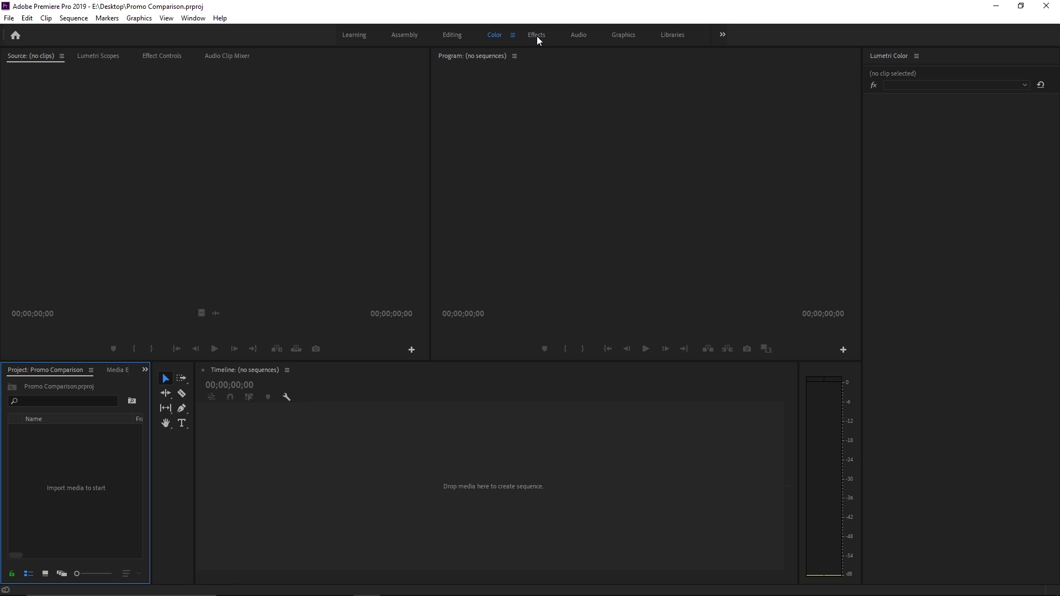
{"action": "left_click", "coordinate": [580, 37]}
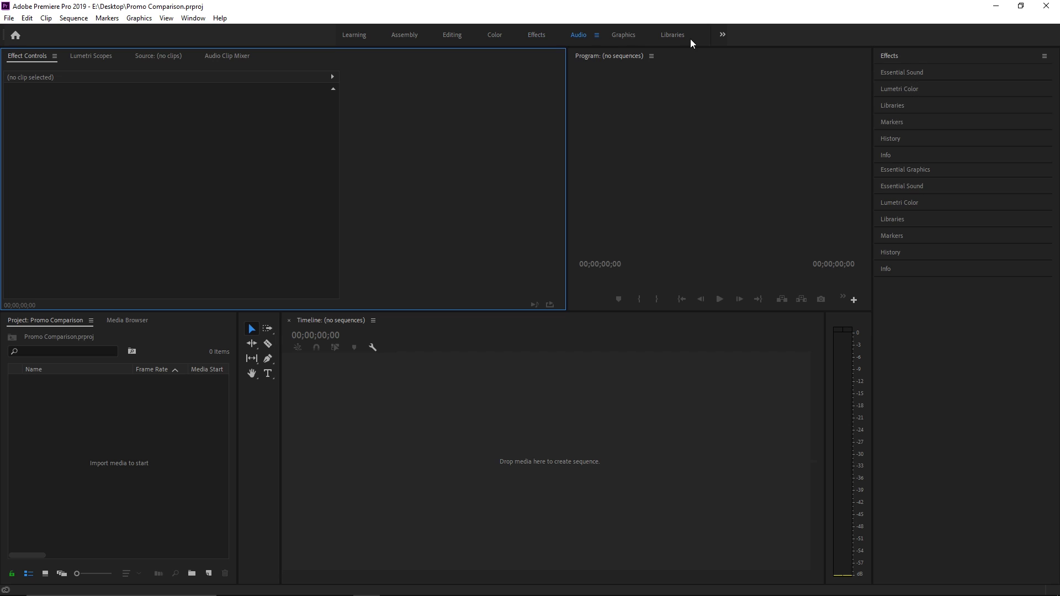
{"action": "left_click", "coordinate": [624, 35]}
{"action": "left_click", "coordinate": [673, 35]}
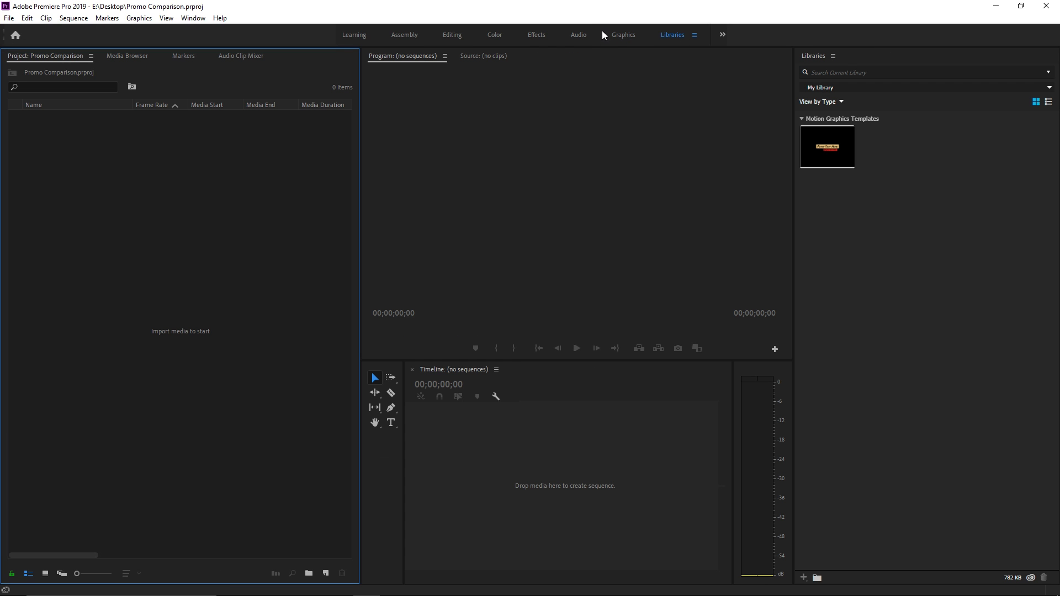
{"action": "left_click", "coordinate": [452, 35]}
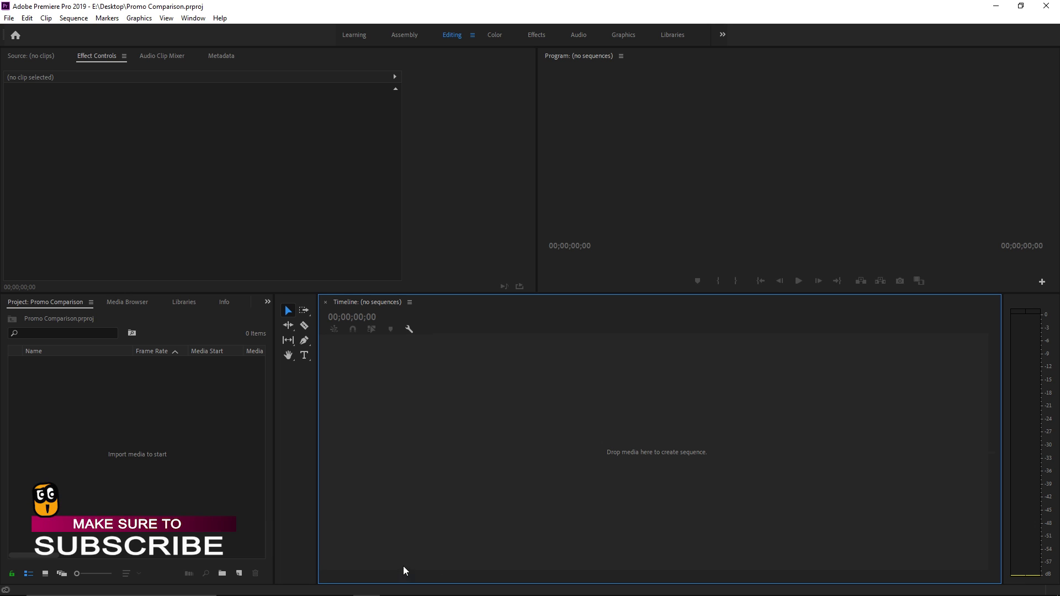
{"action": "left_click", "coordinate": [571, 37]}
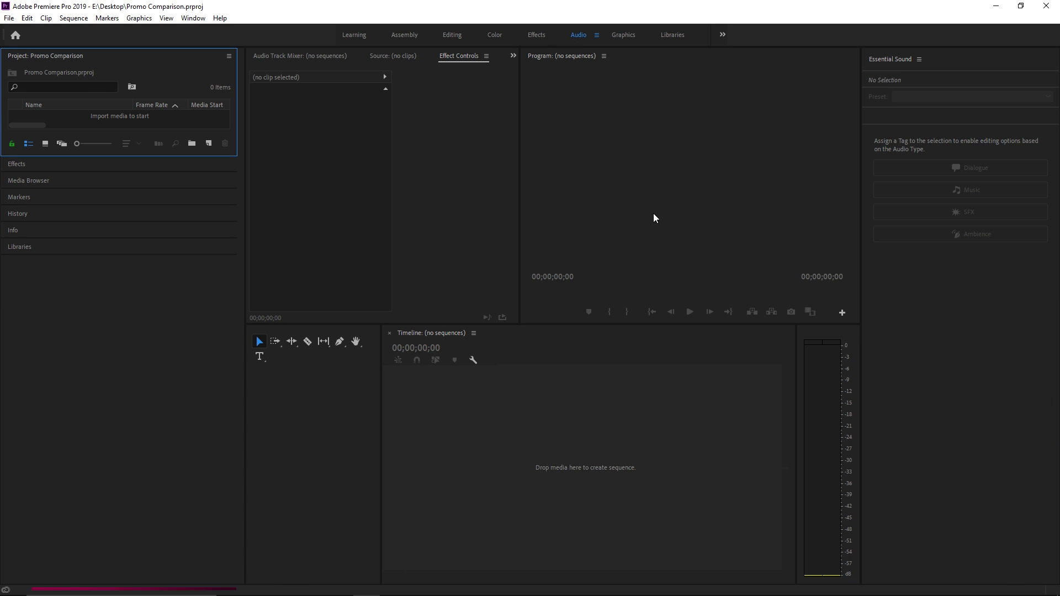
{"action": "left_click_drag", "start_coordinate": [381, 363], "coordinate": [280, 369]}
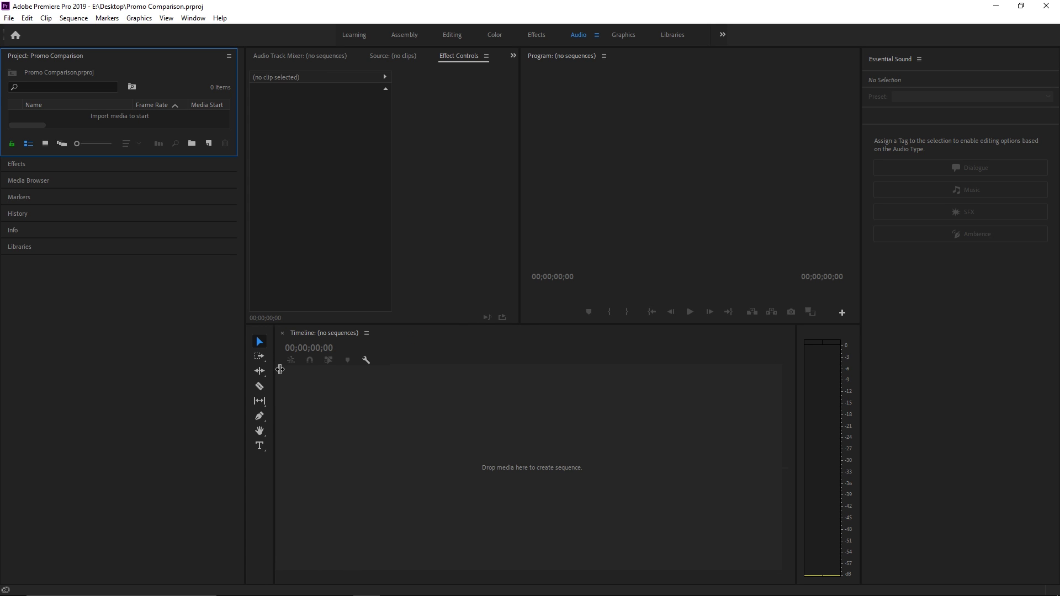
{"action": "left_click", "coordinate": [539, 36]}
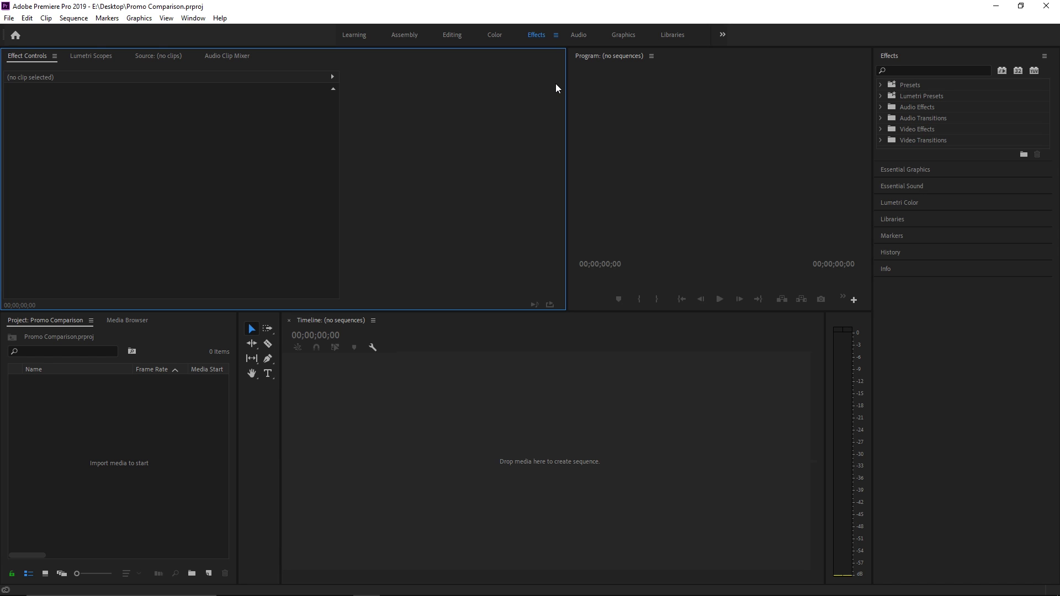
{"action": "left_click", "coordinate": [668, 35]}
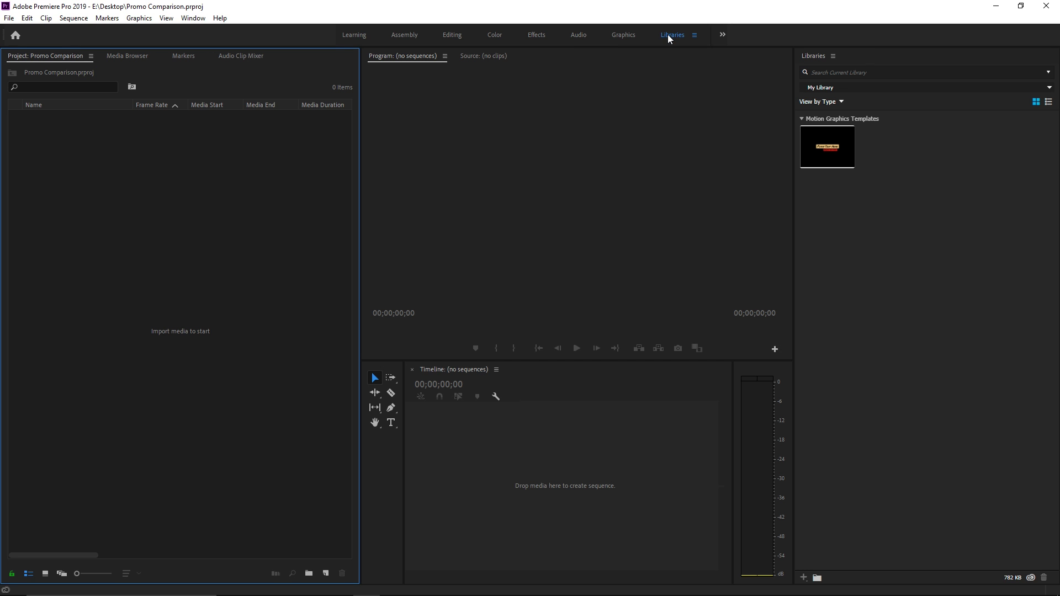
Check Premiere's library View by Type options, then save the Promo video and open the calendar
{"action": "left_click", "coordinate": [842, 102]}
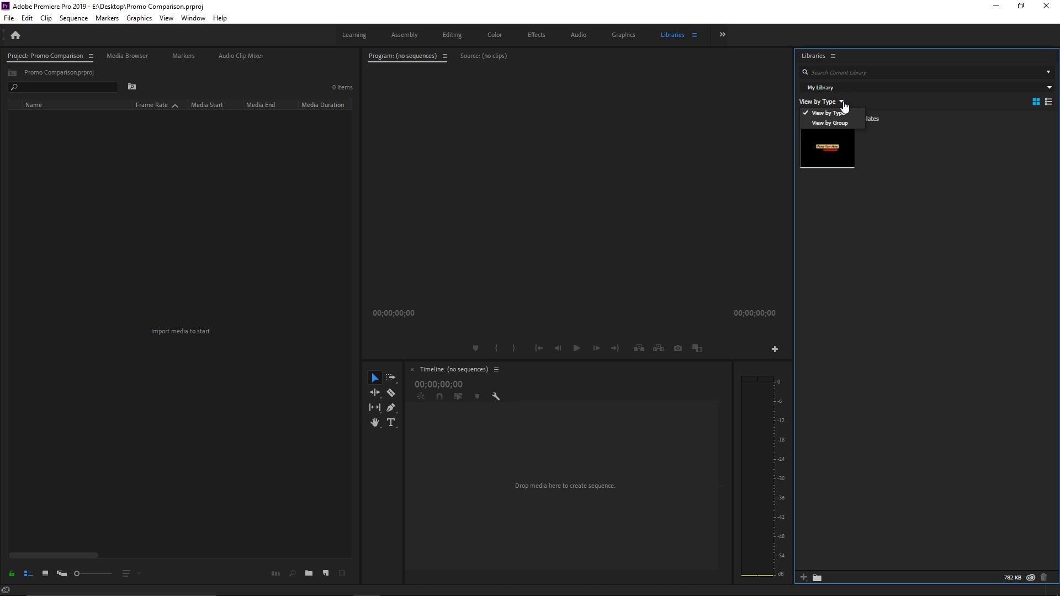
{"action": "left_click", "coordinate": [478, 254]}
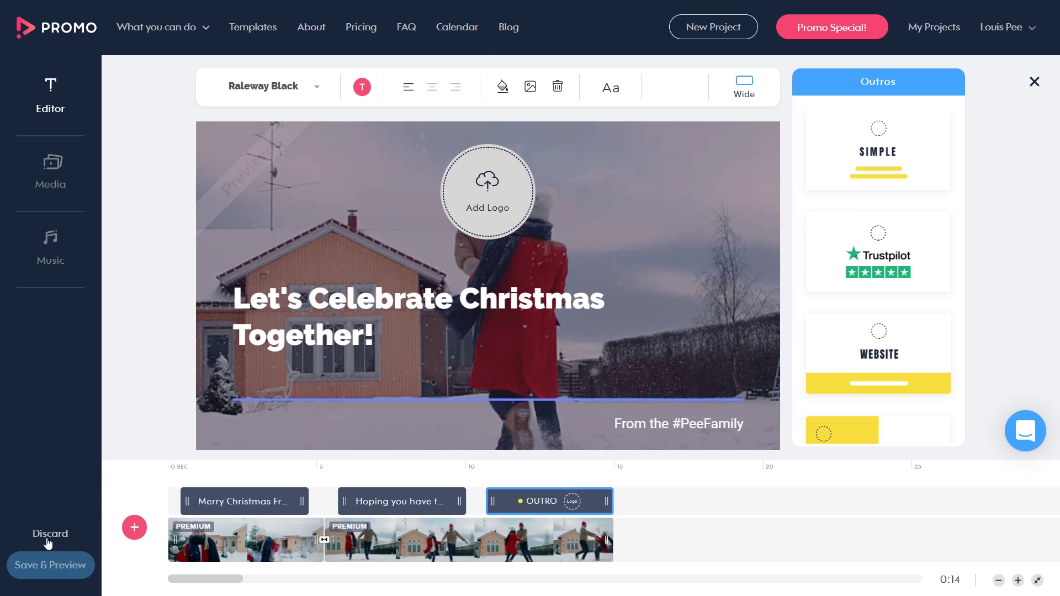
{"action": "left_click", "coordinate": [50, 564]}
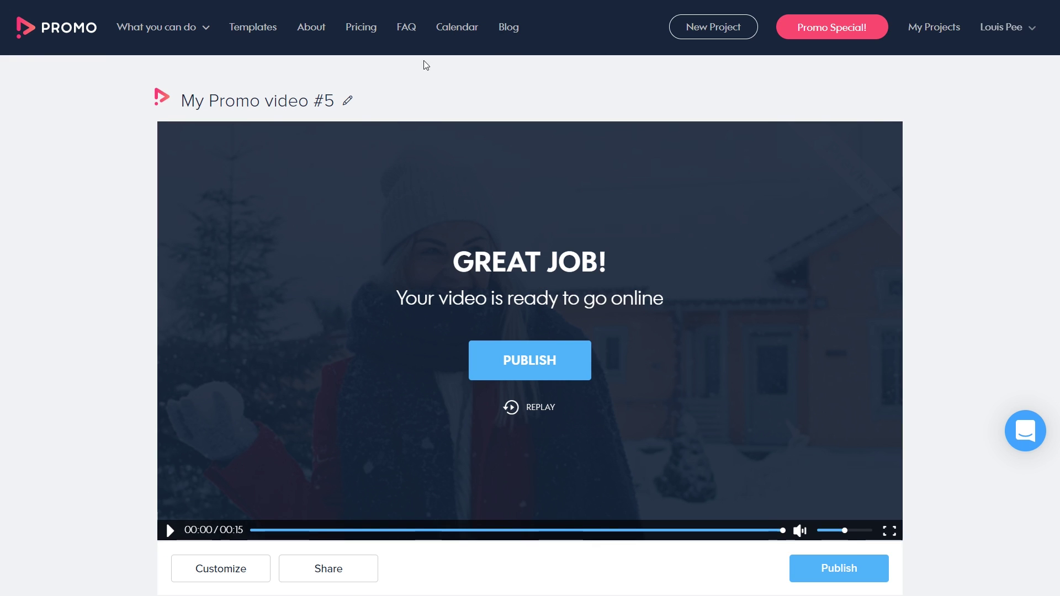
{"action": "left_click", "coordinate": [446, 34]}
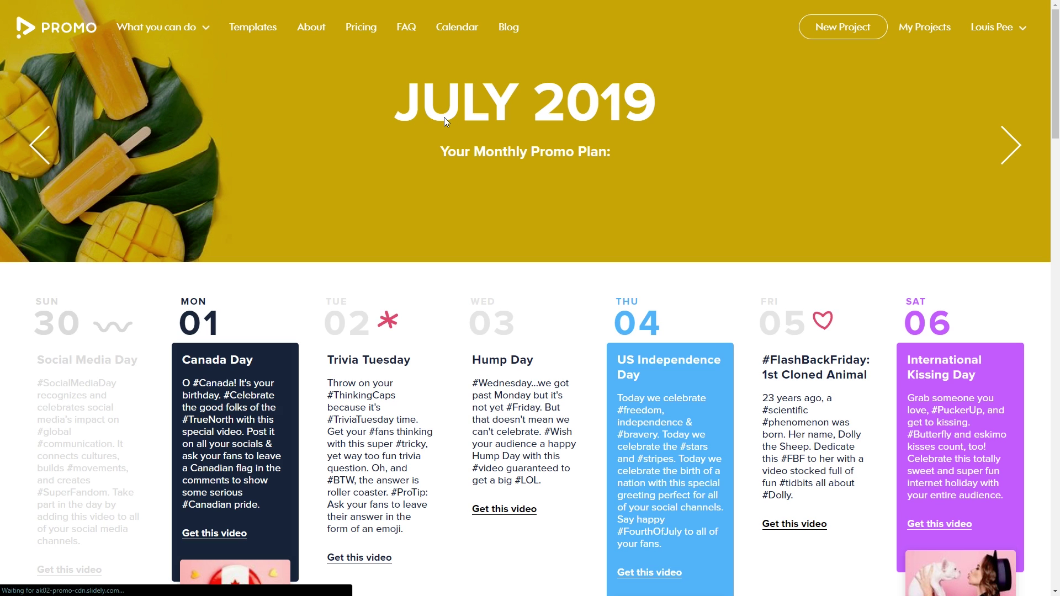
Advance the promo calendar to August 2019 and look at its calendar sync options
{"action": "left_click", "coordinate": [1010, 146]}
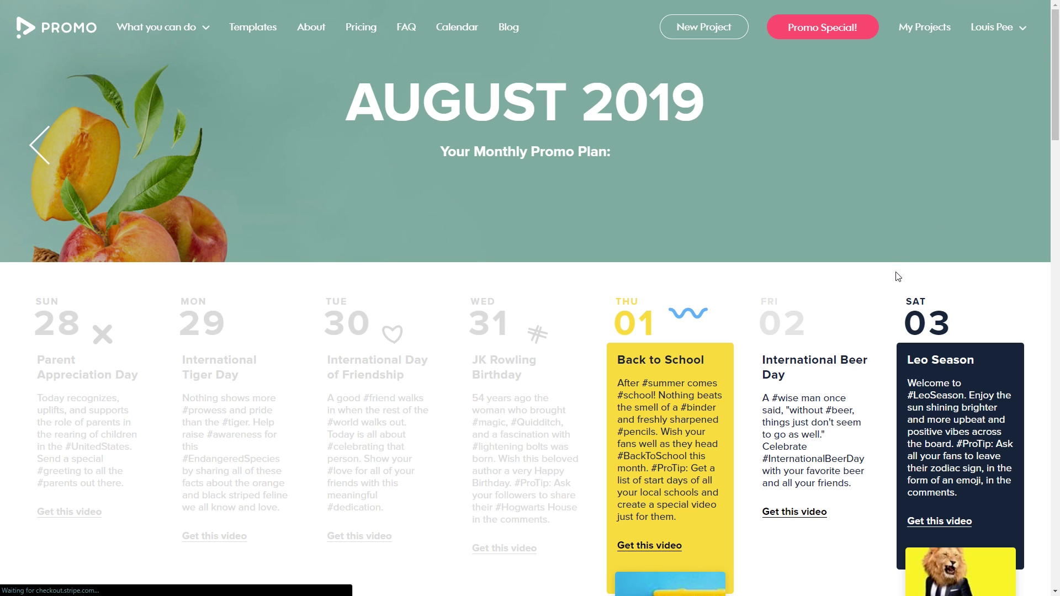
{"action": "scroll", "coordinate": [763, 293], "scroll_direction": "down", "scroll_amount": 2}
{"action": "scroll", "coordinate": [762, 293], "scroll_direction": "up", "scroll_amount": 2}
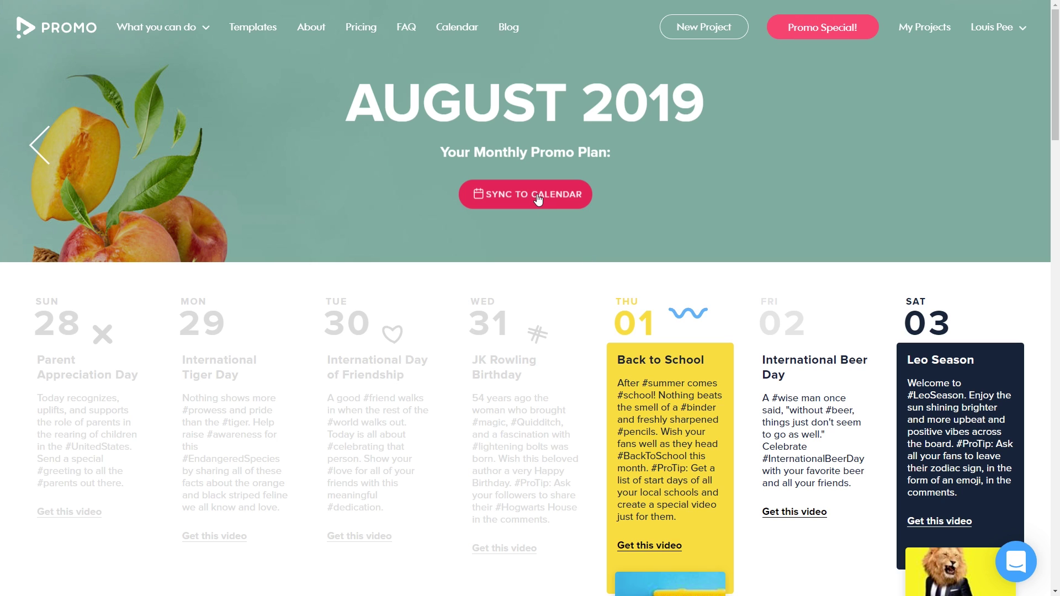
{"action": "left_click", "coordinate": [534, 209]}
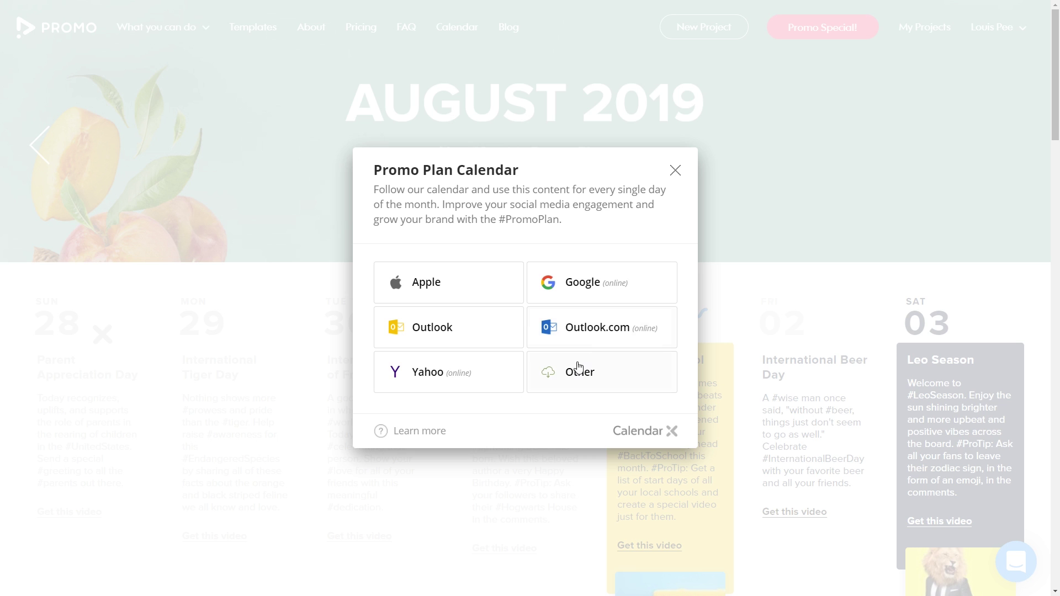
{"action": "left_click", "coordinate": [675, 170]}
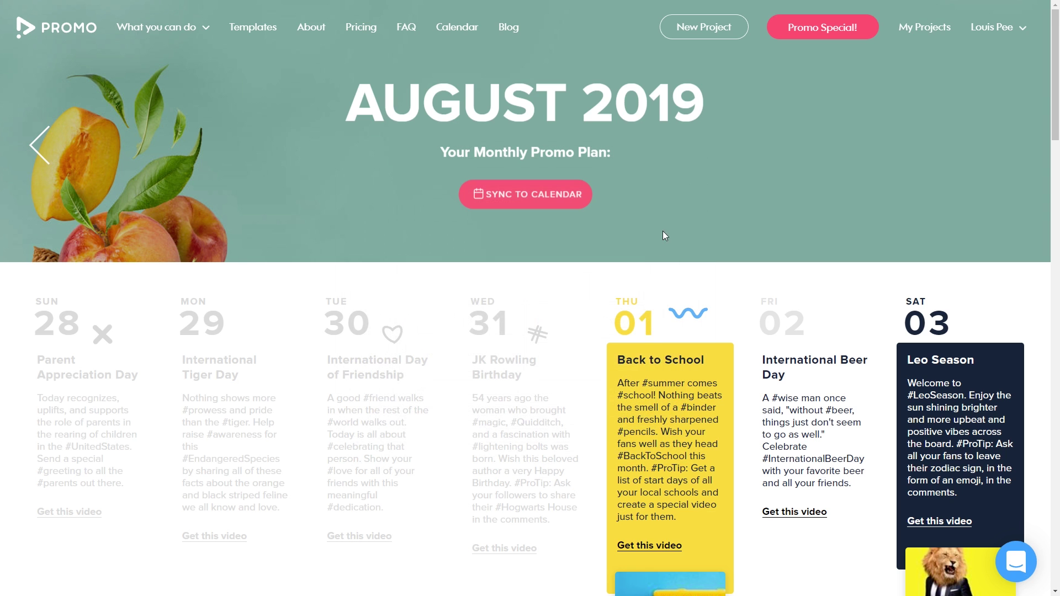
{"action": "mouse_move", "coordinate": [1056, 72]}
{"action": "left_mouse_down"}
{"action": "mouse_move", "coordinate": [1055, 99]}
{"action": "mouse_move", "coordinate": [1055, 71]}
{"action": "left_mouse_up"}
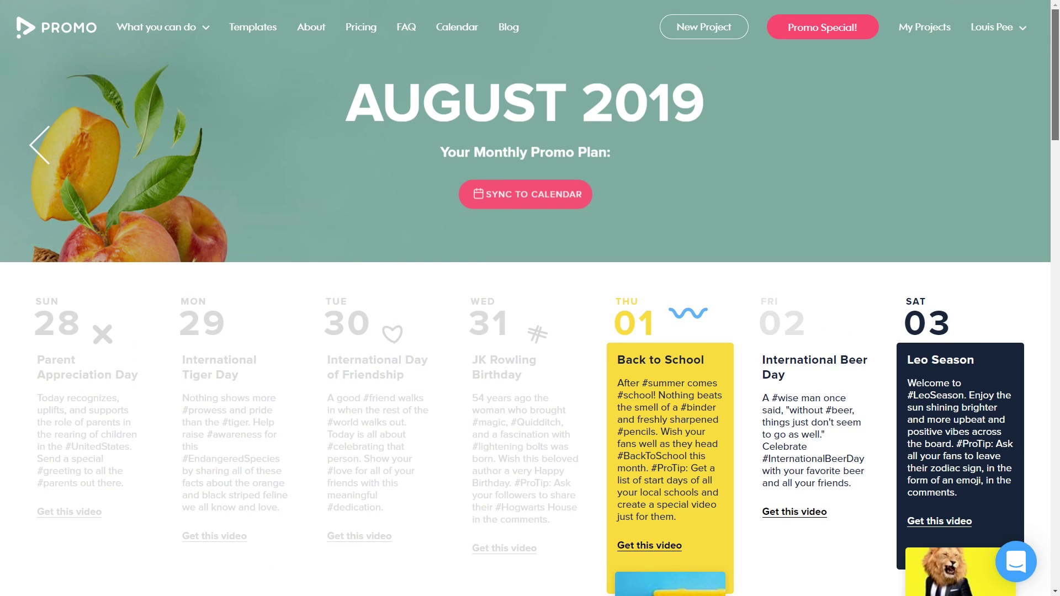
{"action": "scroll", "coordinate": [690, 300], "scroll_direction": "down", "scroll_amount": 3}
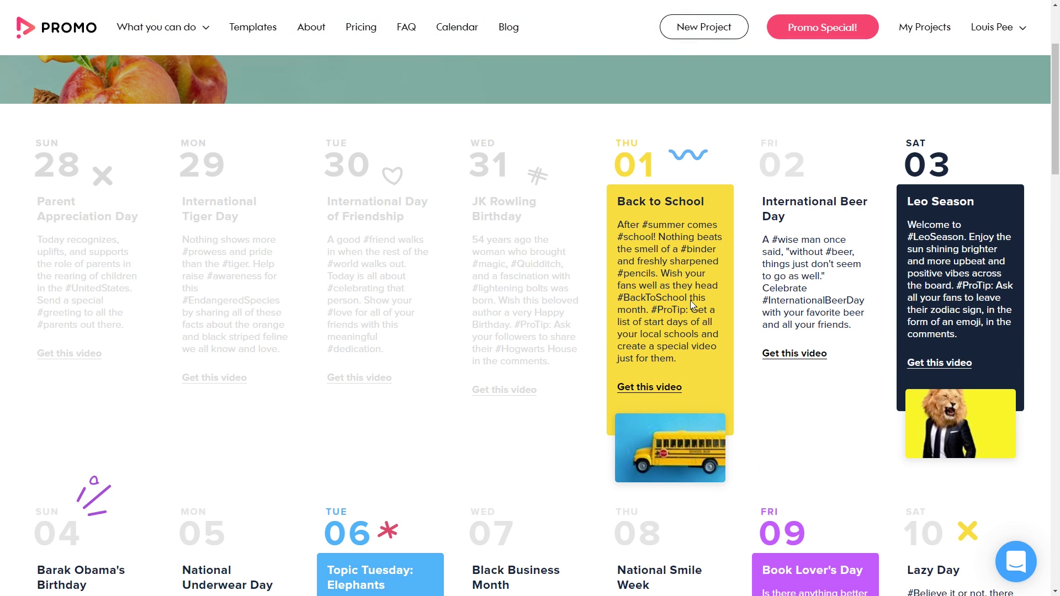
{"action": "scroll", "coordinate": [690, 300], "scroll_direction": "up", "scroll_amount": 3}
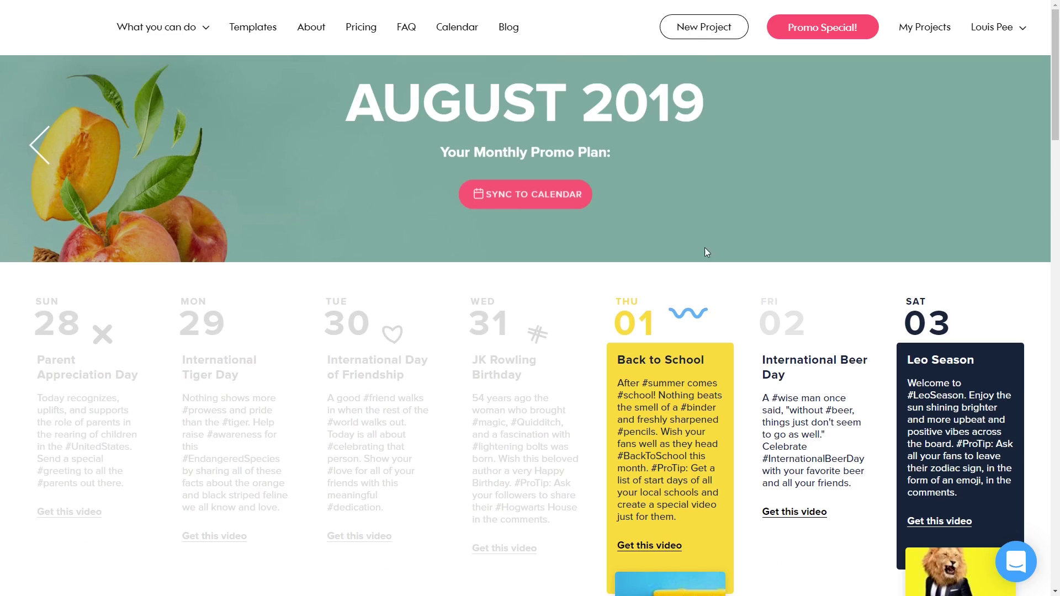
Highlight the AUGUST 2019 banner text, then open the International Beer Day template
{"action": "left_click_drag", "start_coordinate": [345, 103], "coordinate": [704, 105]}
{"action": "left_click", "coordinate": [690, 331]}
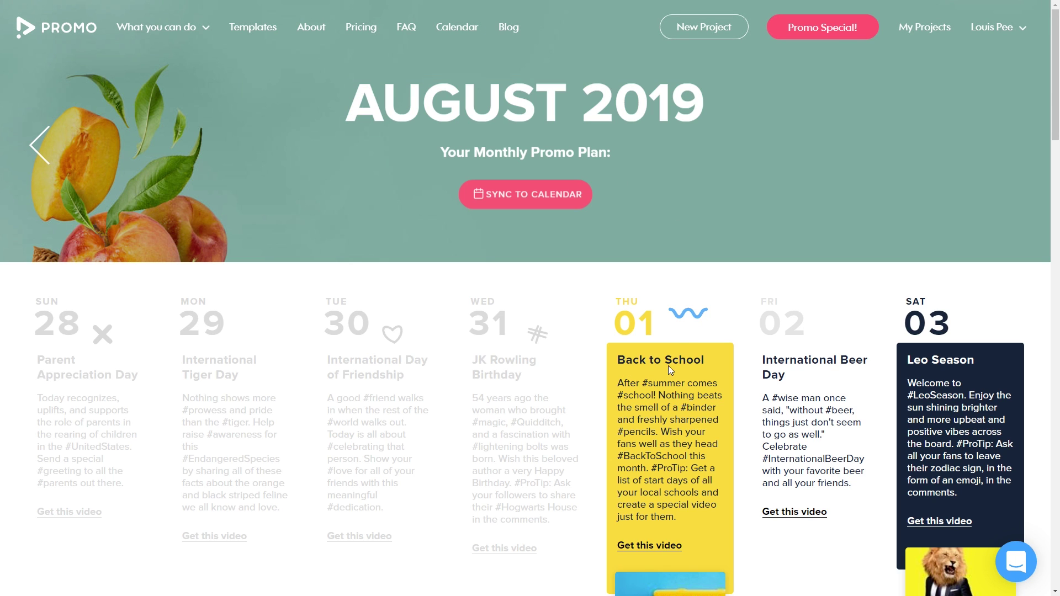
{"action": "left_click_drag", "start_coordinate": [463, 156], "coordinate": [757, 196]}
{"action": "left_click", "coordinate": [703, 232]}
{"action": "left_click_drag", "start_coordinate": [345, 103], "coordinate": [571, 164]}
{"action": "left_click", "coordinate": [743, 231]}
{"action": "scroll", "coordinate": [807, 386], "scroll_direction": "down", "scroll_amount": 1}
{"action": "left_click_drag", "start_coordinate": [802, 401], "coordinate": [861, 431]}
{"action": "left_click", "coordinate": [802, 462]}
{"action": "left_click", "coordinate": [799, 458]}
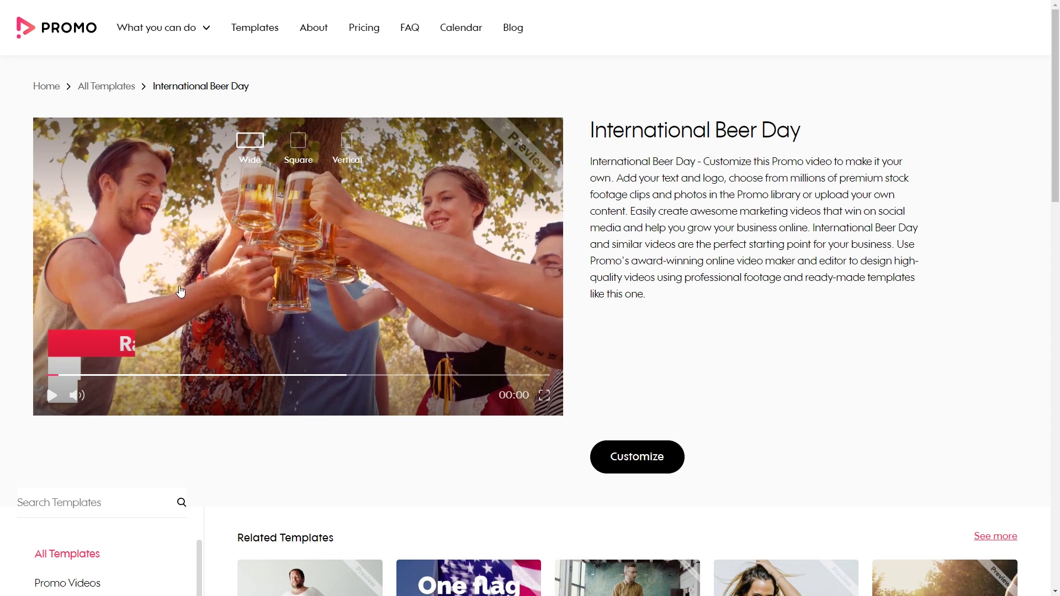
Mute and play the International Beer Day preview, then return to the July 2019 calendar
{"action": "left_click", "coordinate": [81, 402]}
{"action": "left_click", "coordinate": [52, 396]}
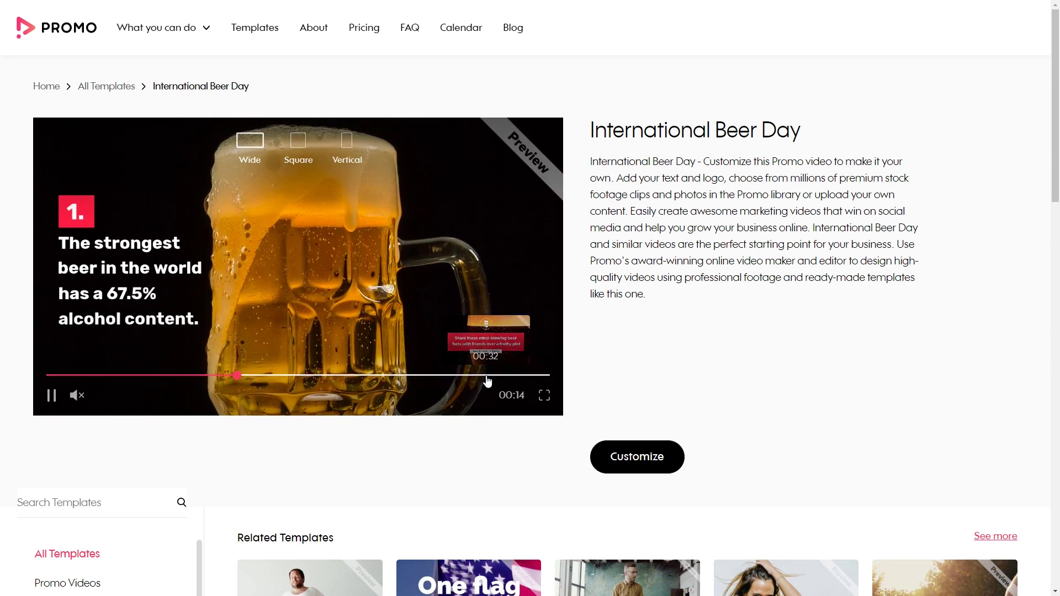
{"action": "left_click", "coordinate": [461, 28]}
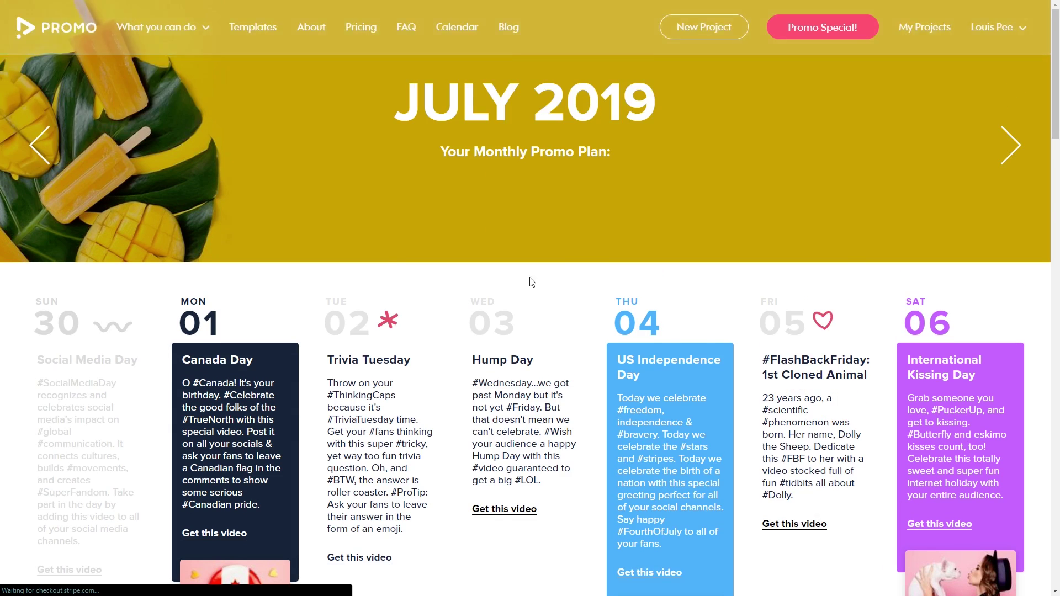
Scroll the July 2019 calendar to the 28–31 week and open the International Day of Friendship template
{"action": "scroll", "coordinate": [526, 281], "scroll_direction": "down", "scroll_amount": 3}
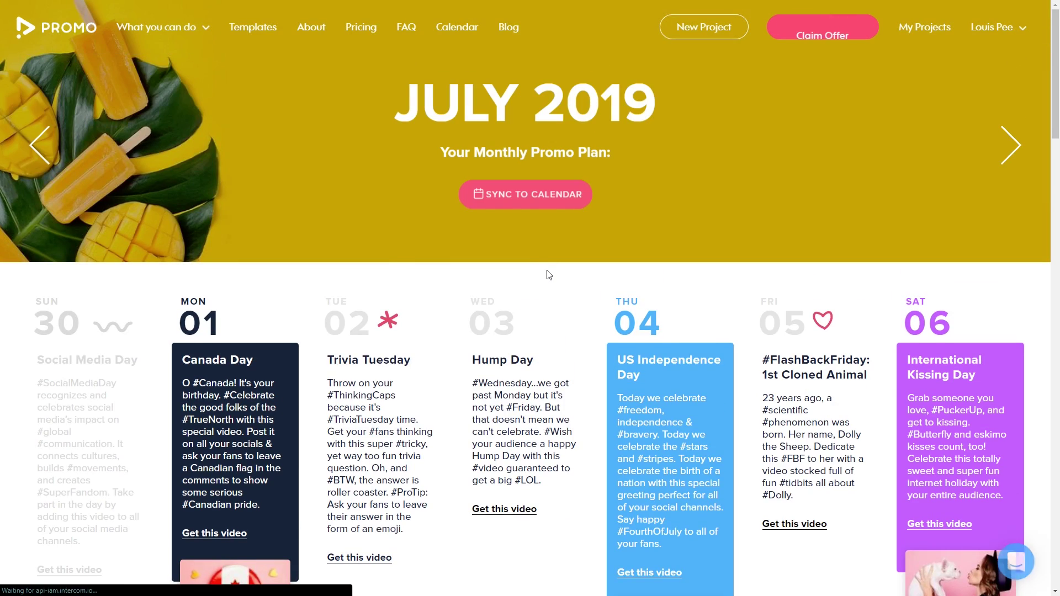
{"action": "scroll", "coordinate": [585, 273], "scroll_direction": "down", "scroll_amount": 3}
{"action": "left_click_drag", "start_coordinate": [1053, 129], "coordinate": [1057, 364]}
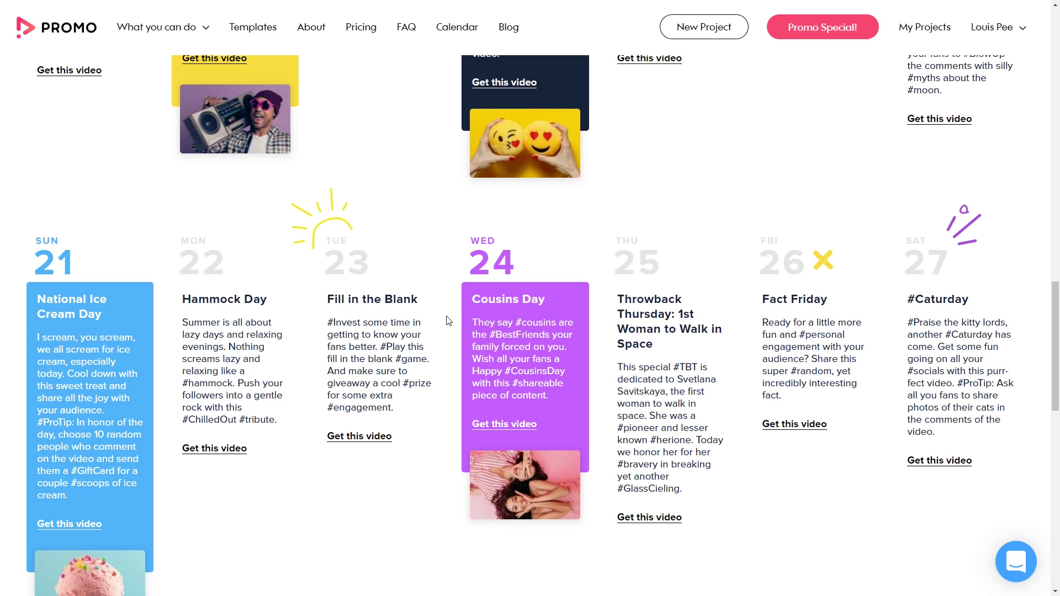
{"action": "scroll", "coordinate": [522, 331], "scroll_direction": "down", "scroll_amount": 1}
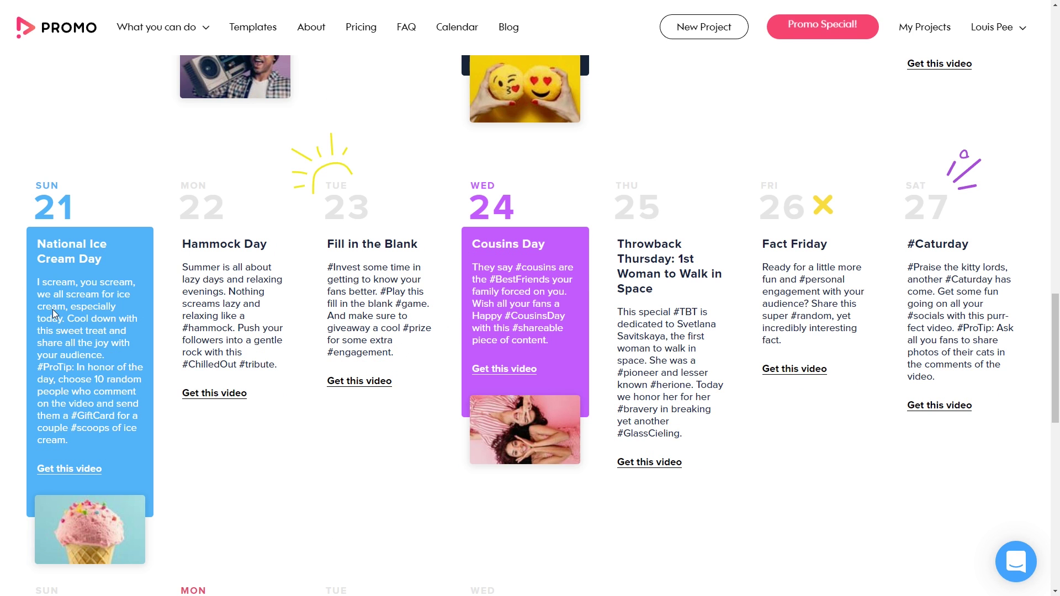
{"action": "scroll", "coordinate": [52, 309], "scroll_direction": "down", "scroll_amount": 1}
{"action": "left_click_drag", "start_coordinate": [84, 393], "coordinate": [39, 187]}
{"action": "left_click", "coordinate": [38, 187]}
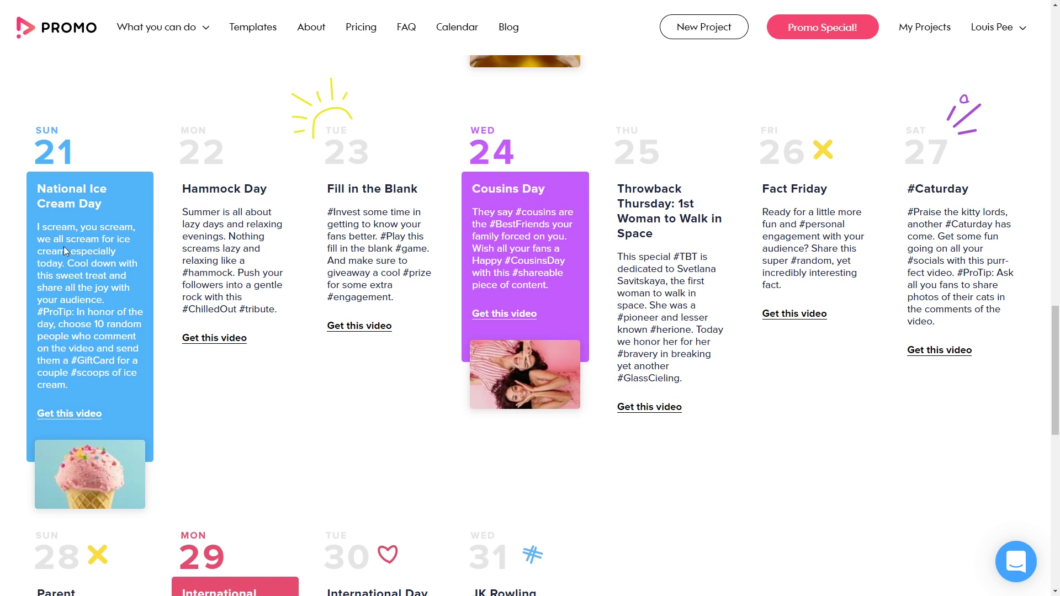
{"action": "scroll", "coordinate": [134, 335], "scroll_direction": "down", "scroll_amount": 4}
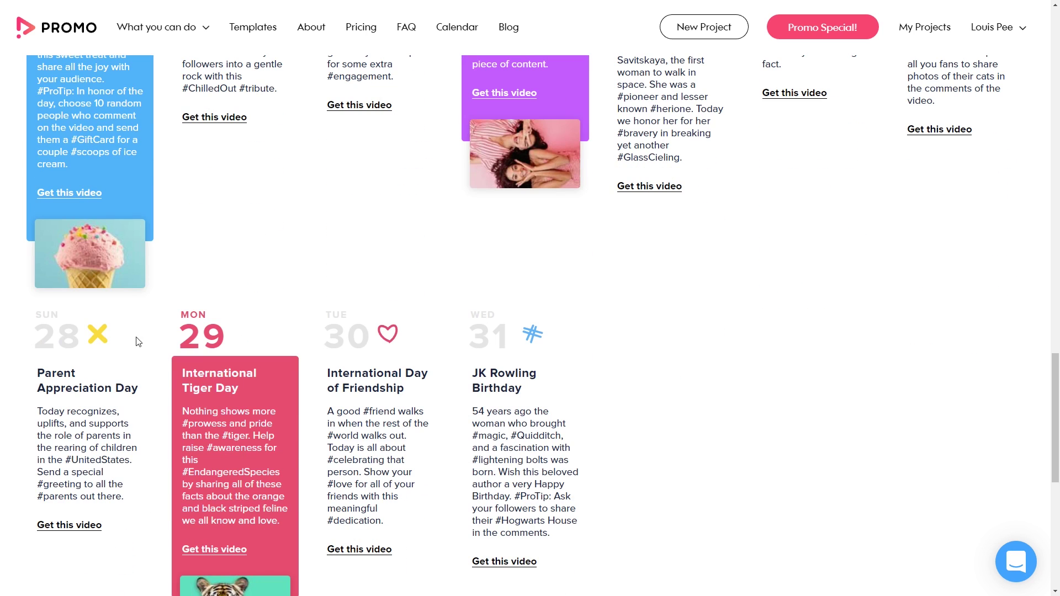
{"action": "left_click_drag", "start_coordinate": [394, 401], "coordinate": [336, 385]}
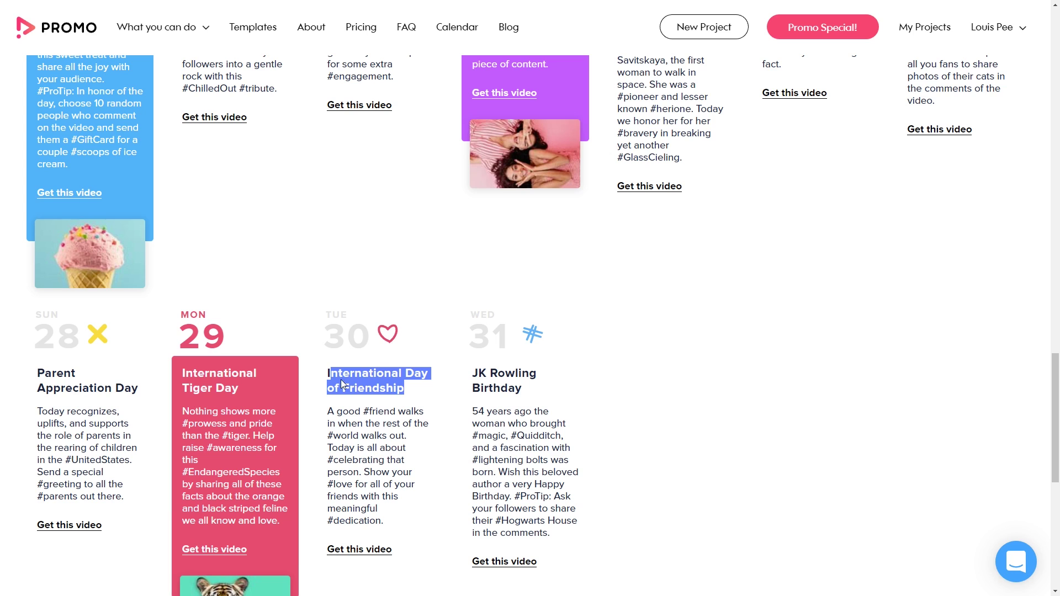
{"action": "left_click_drag", "start_coordinate": [472, 373], "coordinate": [517, 391]}
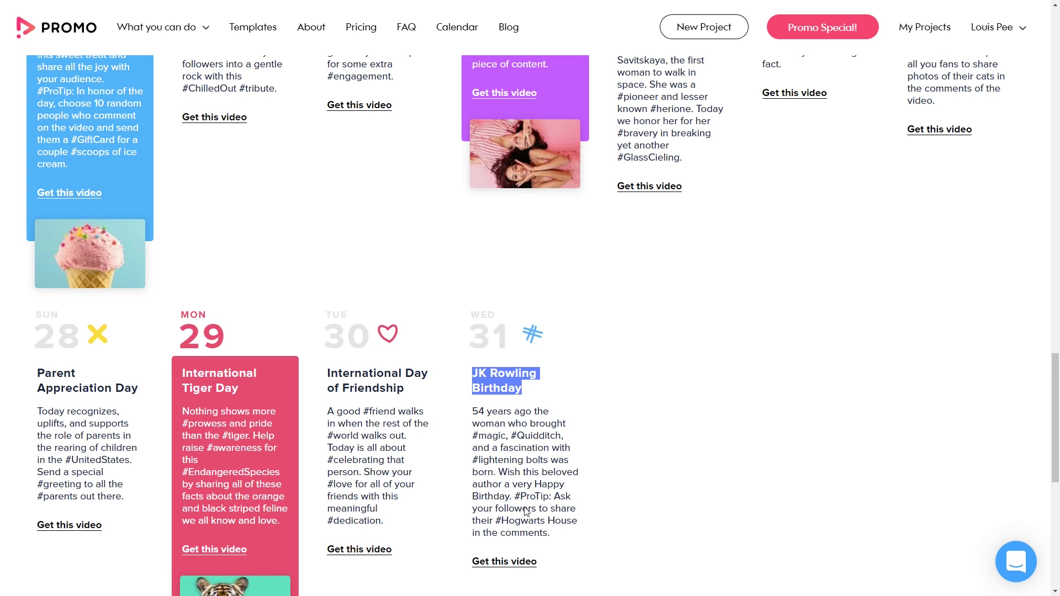
{"action": "scroll", "coordinate": [525, 511], "scroll_direction": "down", "scroll_amount": 1}
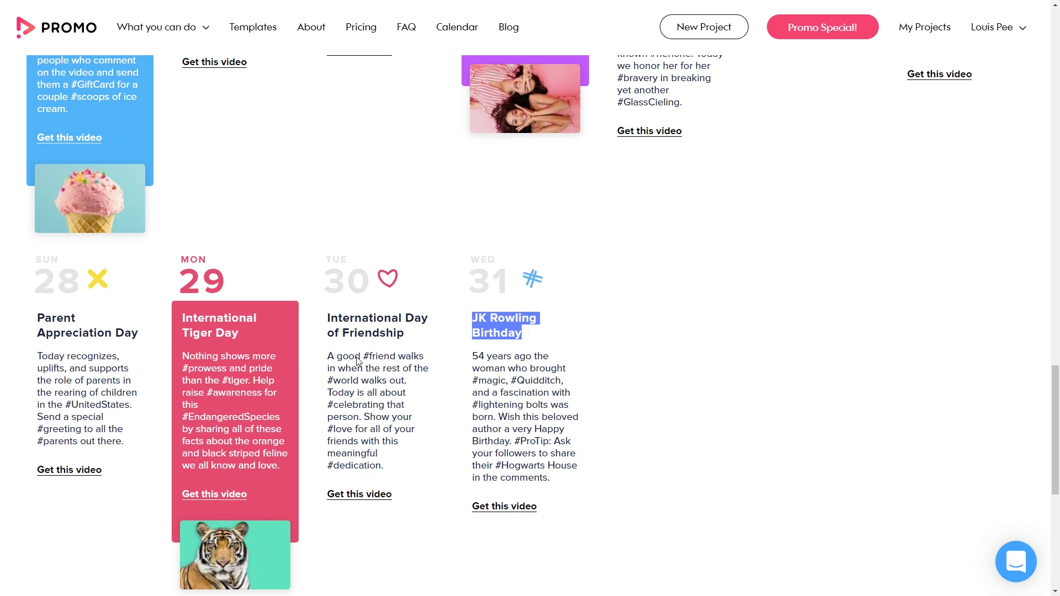
{"action": "left_click", "coordinate": [365, 494]}
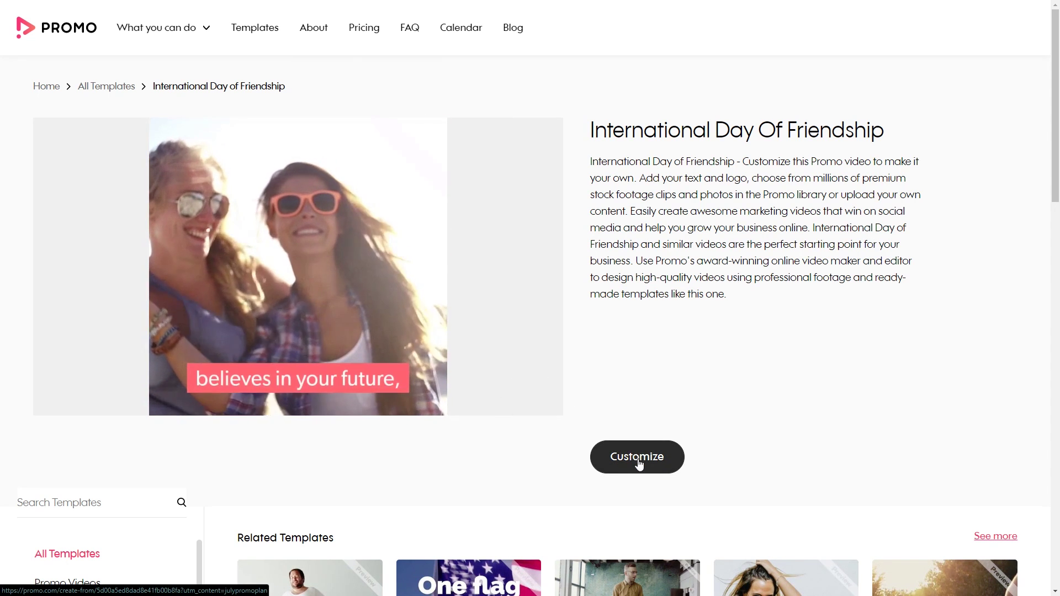
Load International Day of Friendship into the editor and preview its 'believes in your future' and 'and accepts you' captions
{"action": "left_click", "coordinate": [601, 462]}
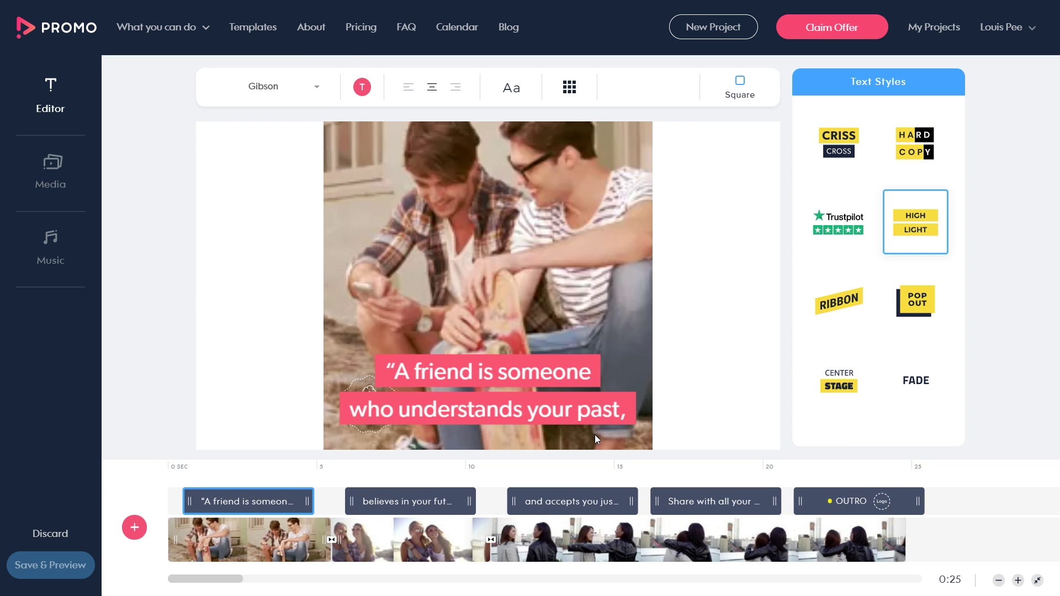
{"action": "left_click", "coordinate": [386, 501]}
{"action": "left_click", "coordinate": [571, 501]}
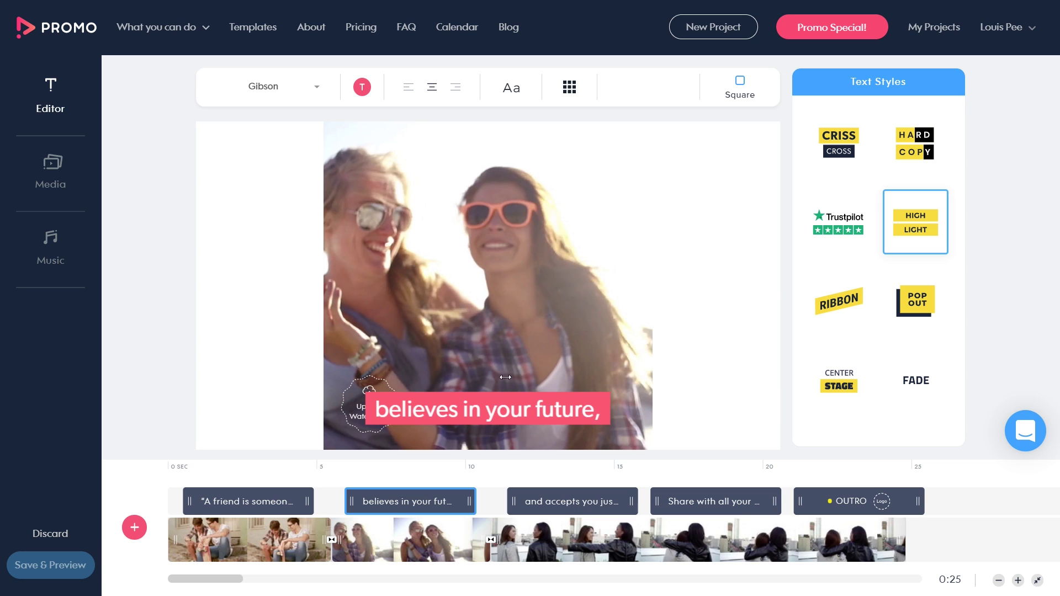
{"action": "left_click", "coordinate": [557, 502]}
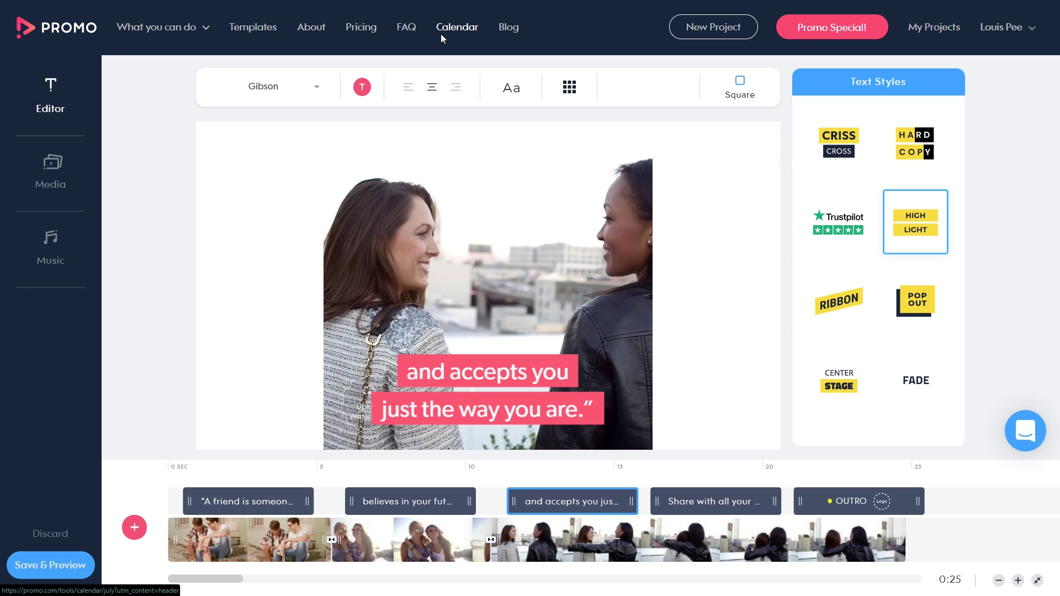
{"action": "left_click", "coordinate": [441, 34]}
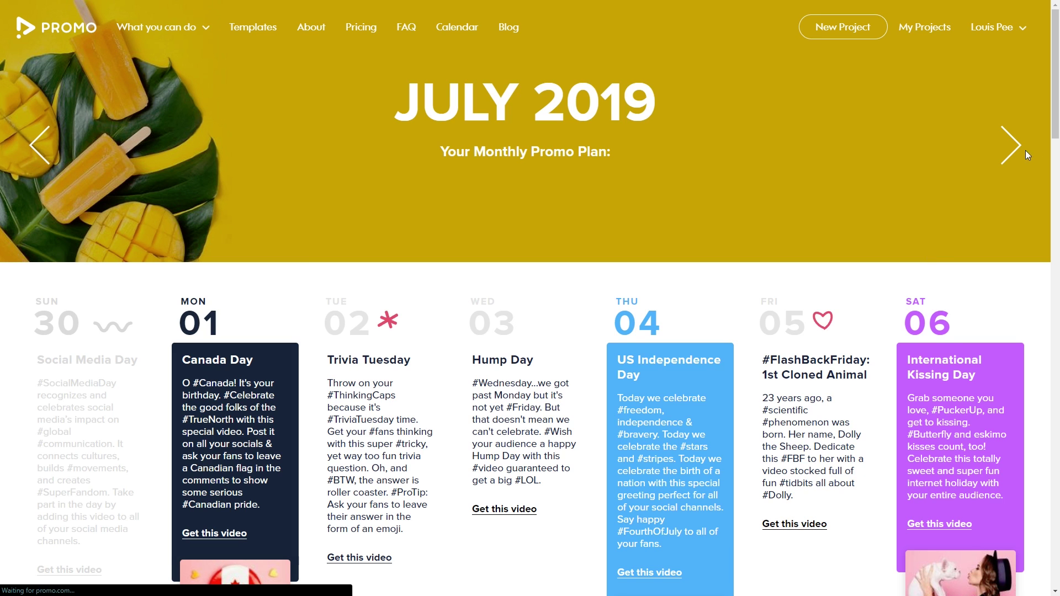
Advance the promo calendar to August 2019 and scroll through its Back to School and Leo Season ideas
{"action": "left_click", "coordinate": [1011, 149]}
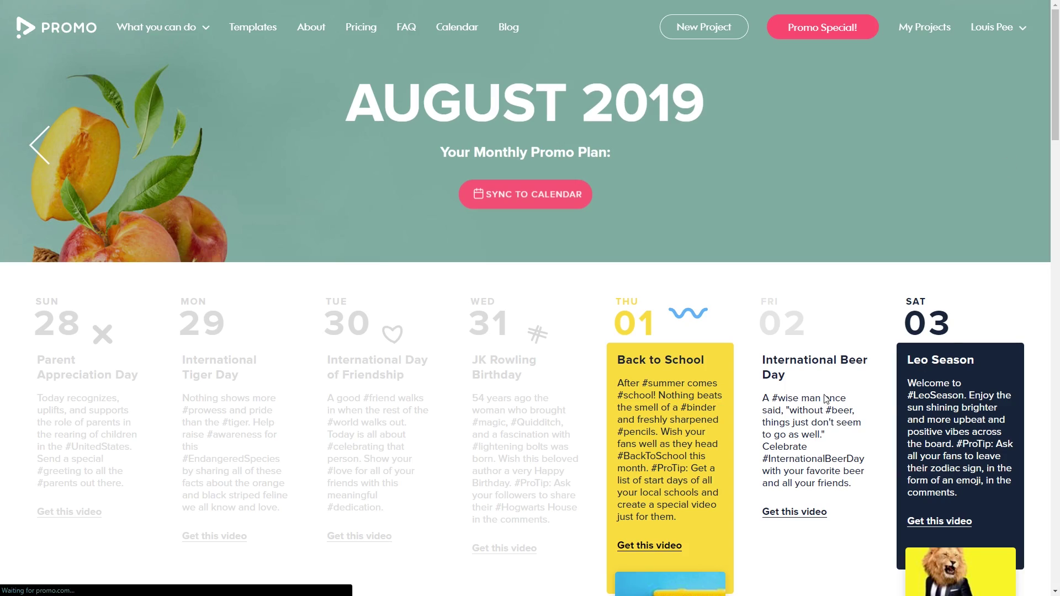
{"action": "scroll", "coordinate": [784, 387], "scroll_direction": "down", "scroll_amount": 3}
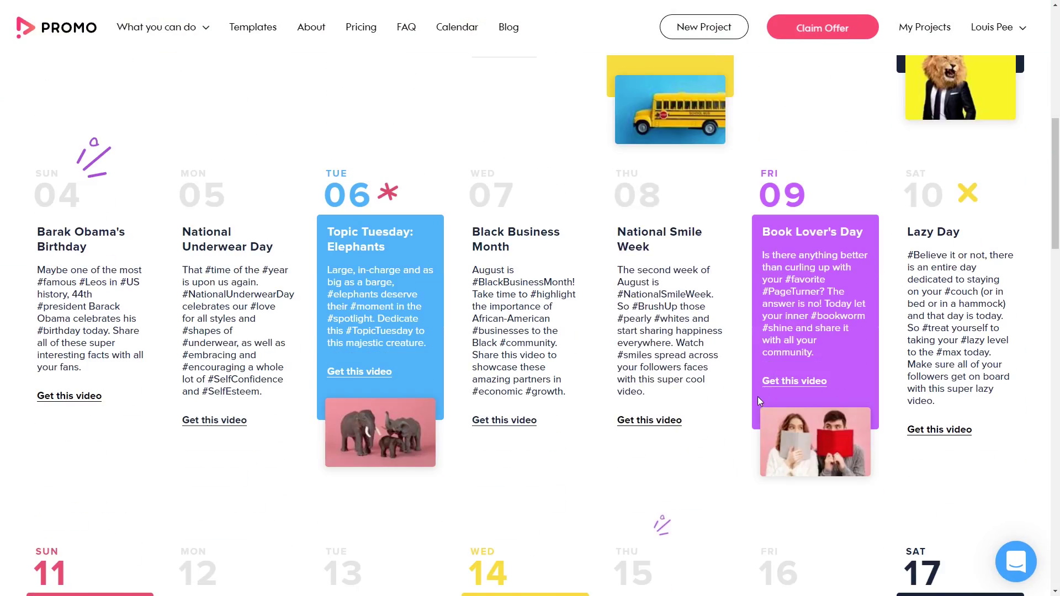
{"action": "scroll", "coordinate": [757, 396], "scroll_direction": "down", "scroll_amount": 4}
{"action": "scroll", "coordinate": [717, 342], "scroll_direction": "up", "scroll_amount": 13}
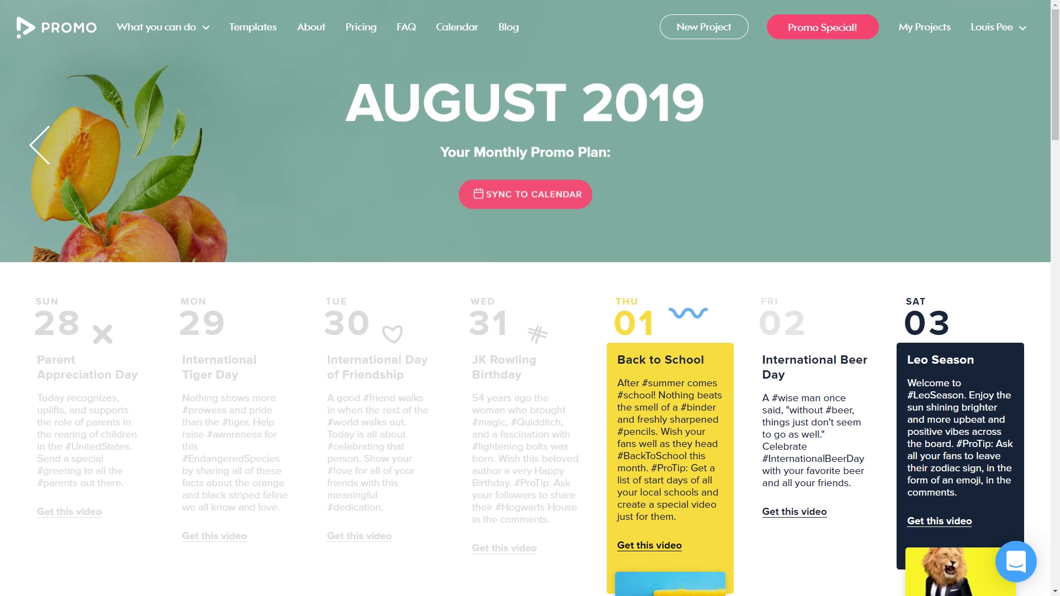
{"action": "mouse_move", "coordinate": [165, 42]}
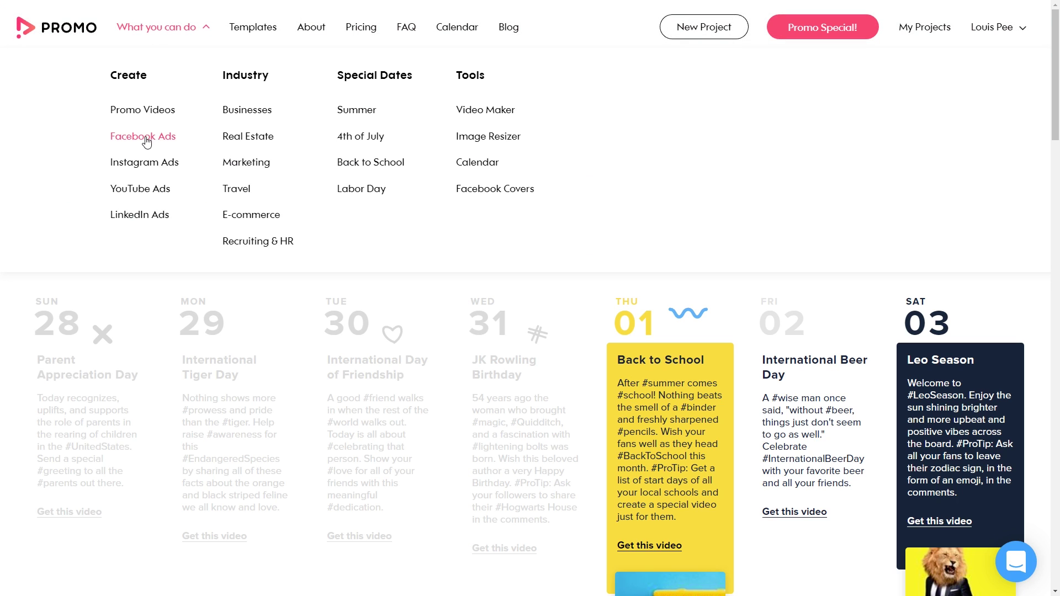